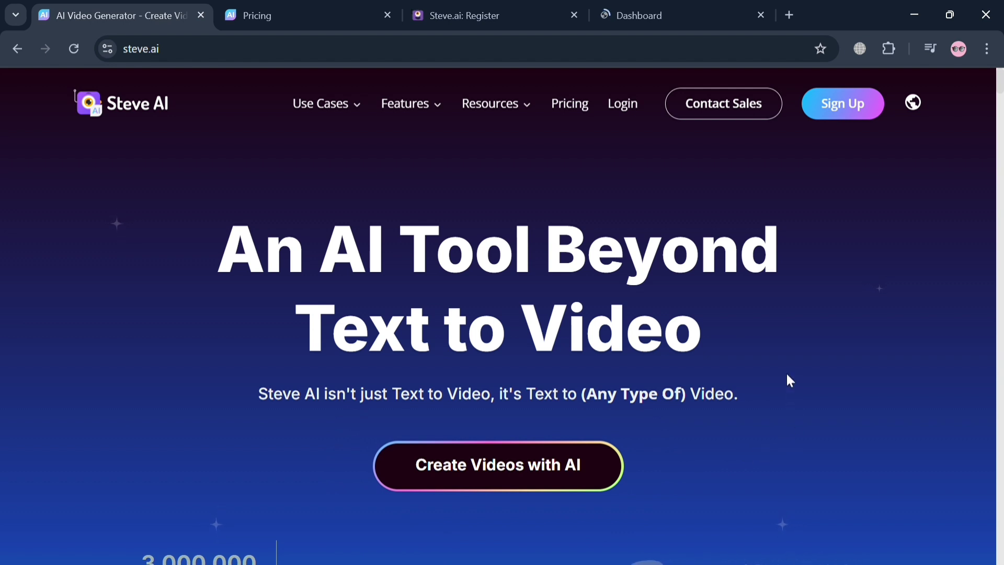
- Scroll down through the homepage's AI video generator features, use cases and customer stories, then back to the top
scroll(798, 387, down, 5)
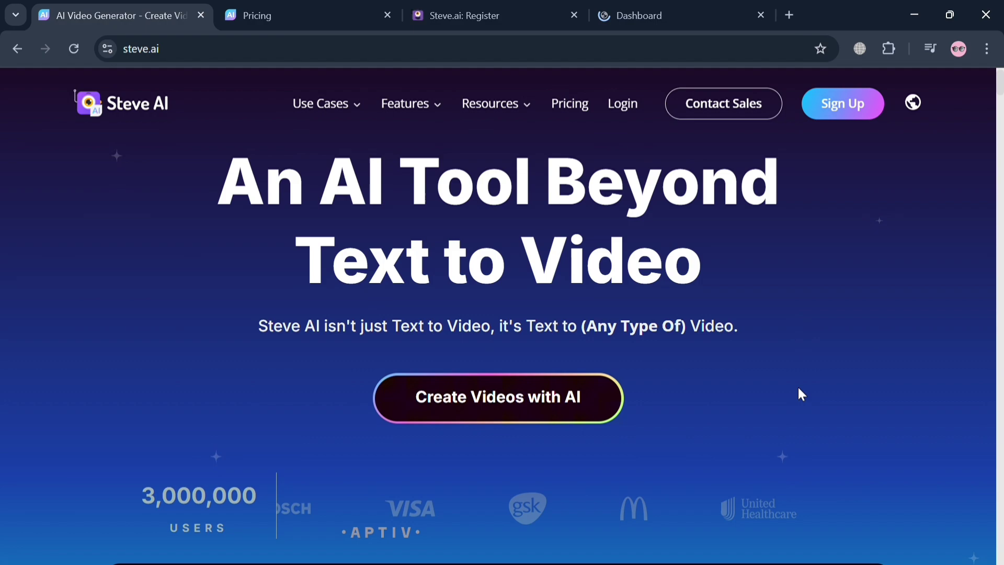
scroll(800, 393, down, 7)
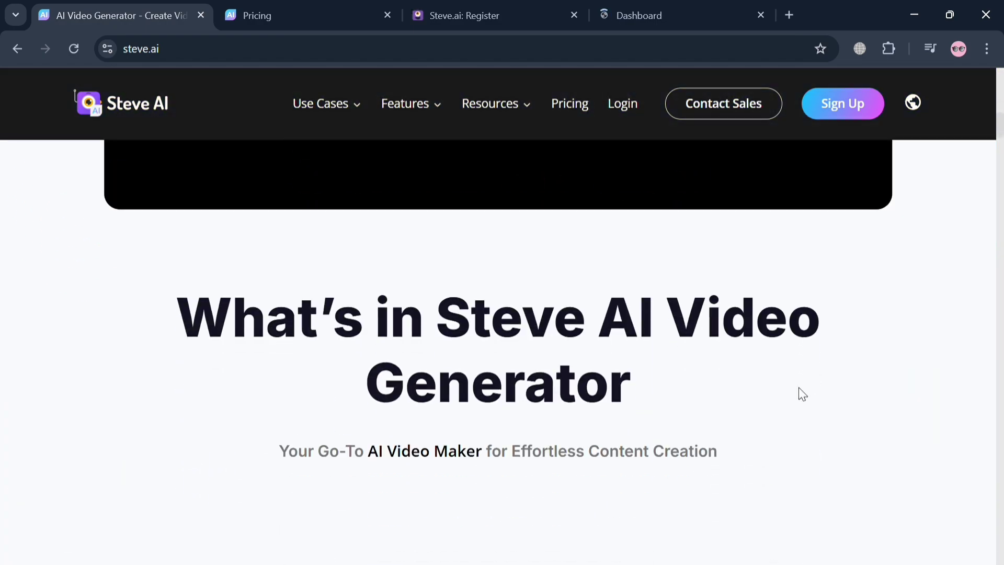
scroll(800, 394, up, 3)
scroll(800, 393, down, 15)
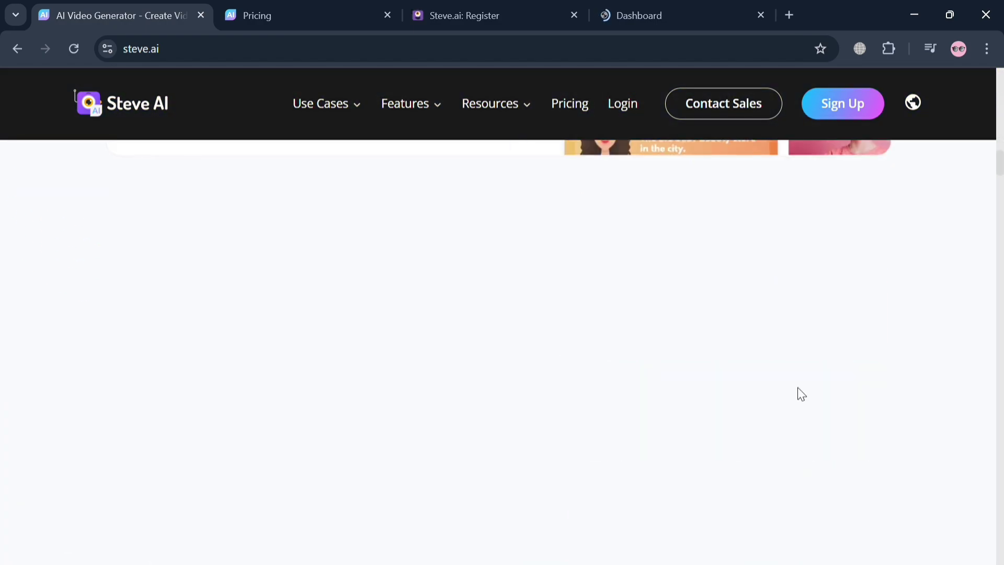
scroll(800, 393, down, 15)
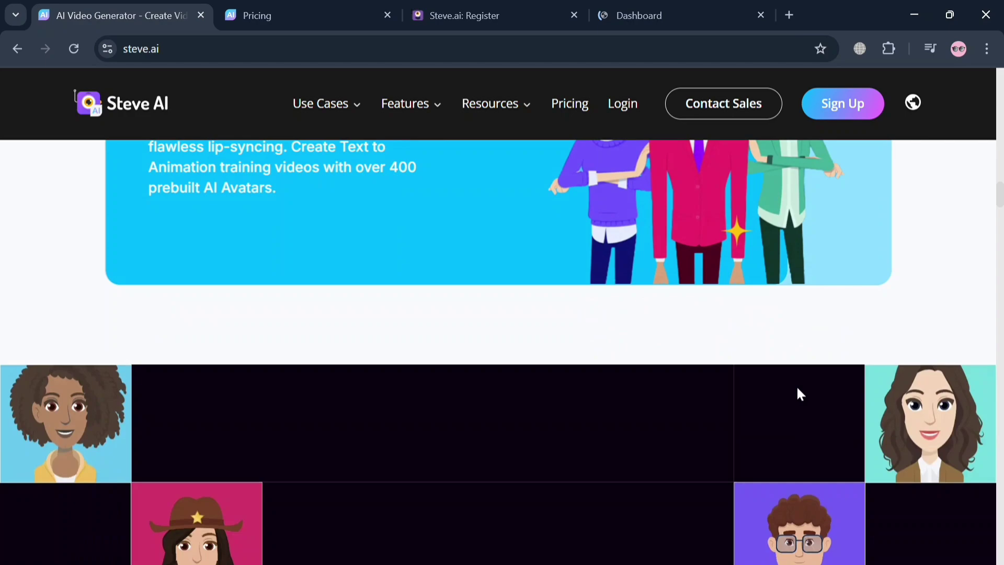
scroll(798, 388, down, 10)
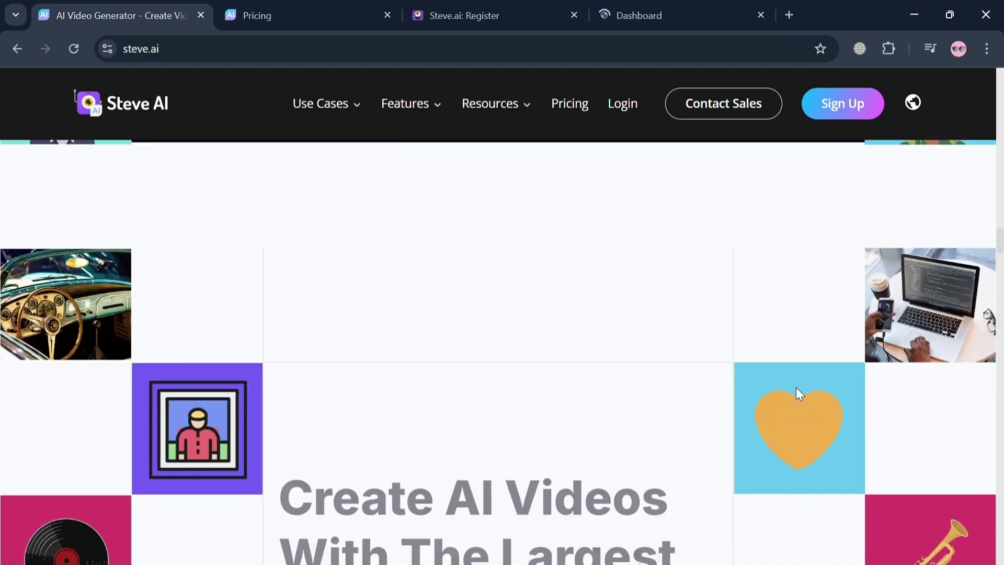
scroll(796, 386, down, 2)
scroll(796, 386, down, 3)
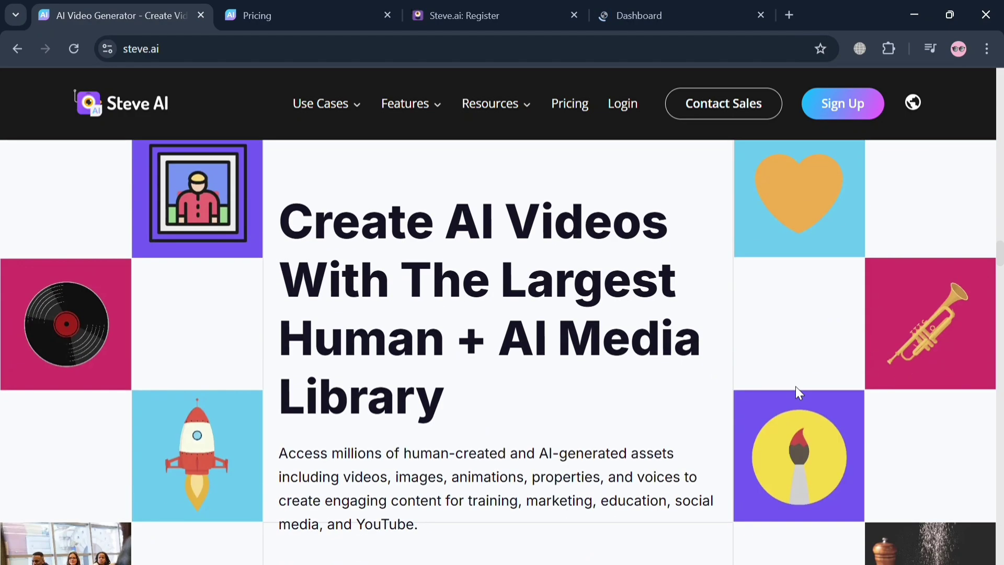
scroll(795, 386, up, 2)
scroll(796, 386, down, 8)
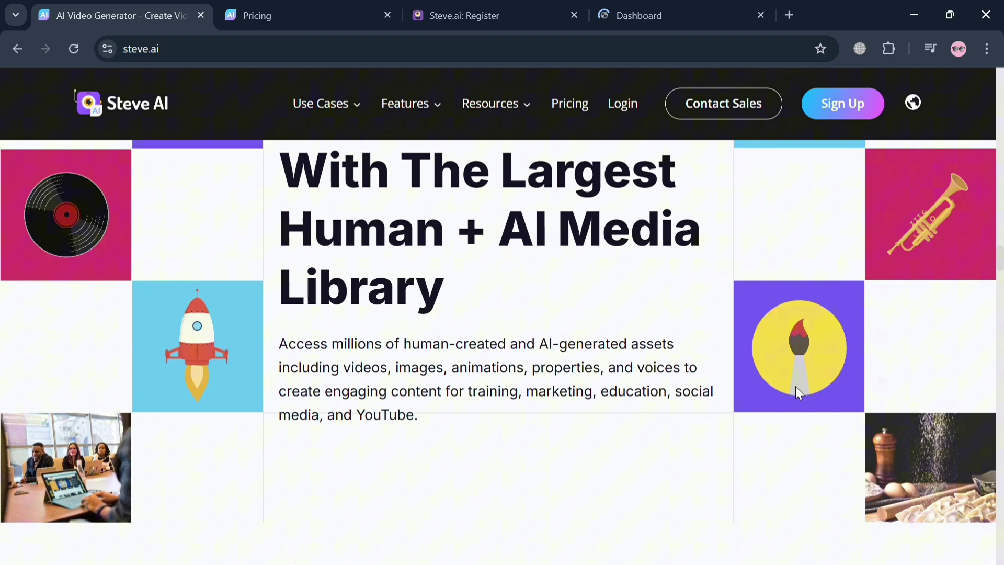
scroll(794, 386, down, 5)
scroll(792, 384, down, 5)
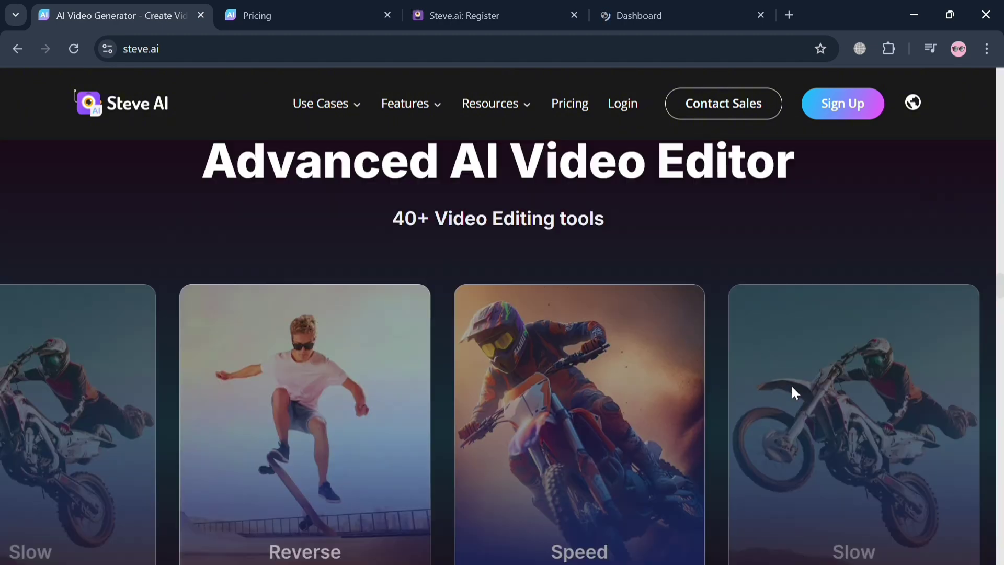
scroll(792, 388, down, 5)
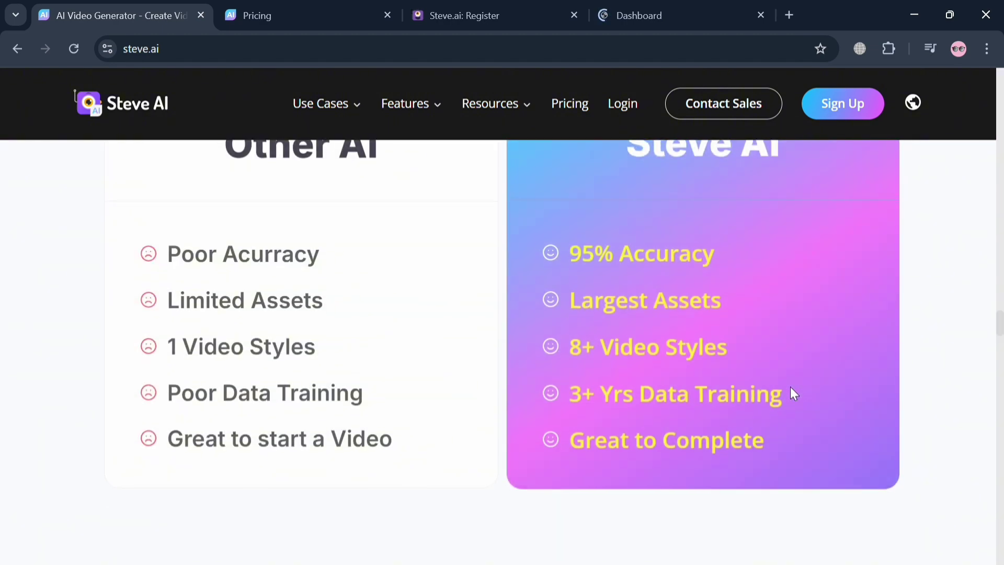
scroll(792, 390, down, 8)
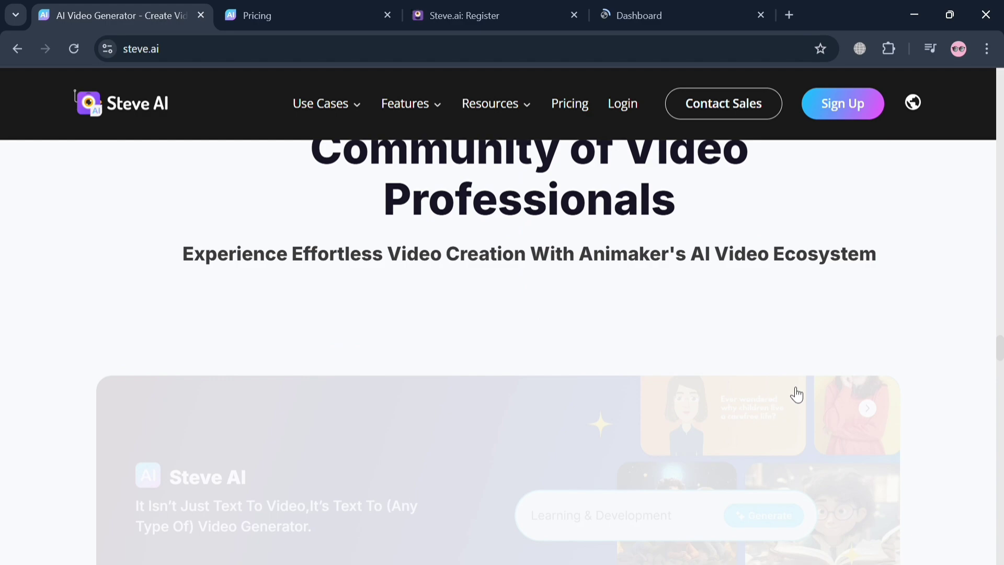
scroll(792, 390, up, 4)
scroll(791, 387, down, 9)
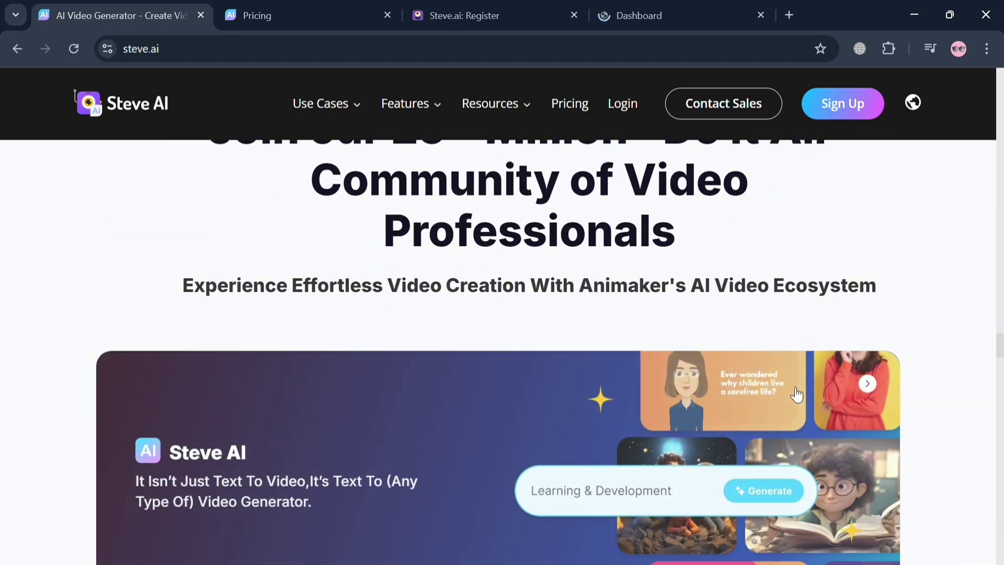
scroll(796, 394, down, 10)
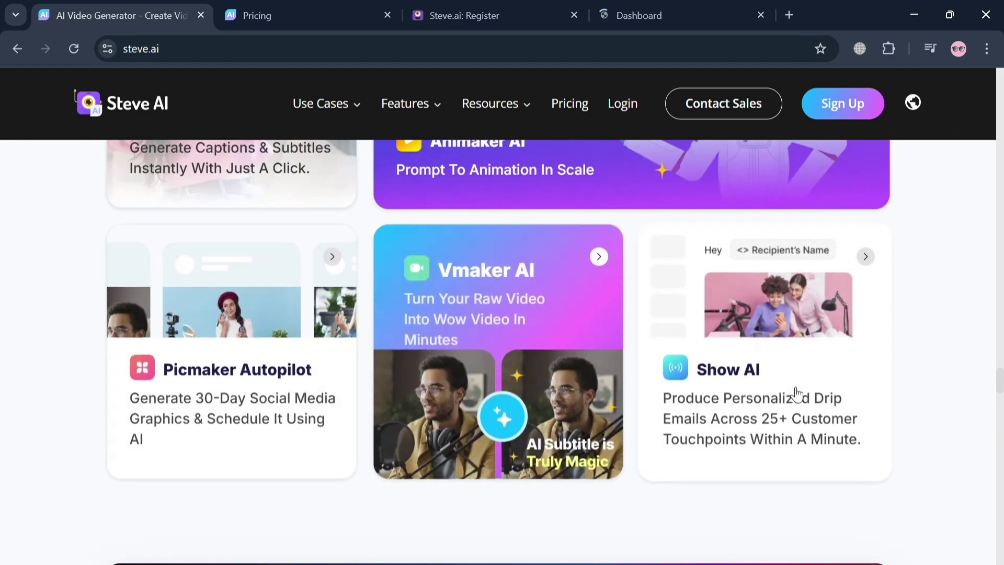
scroll(796, 394, down, 15)
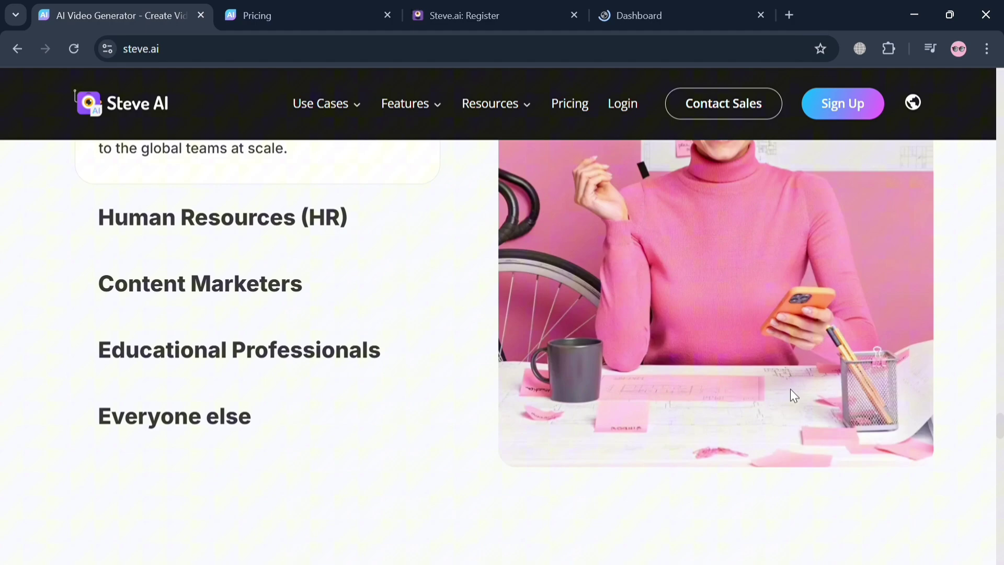
scroll(790, 401, down, 15)
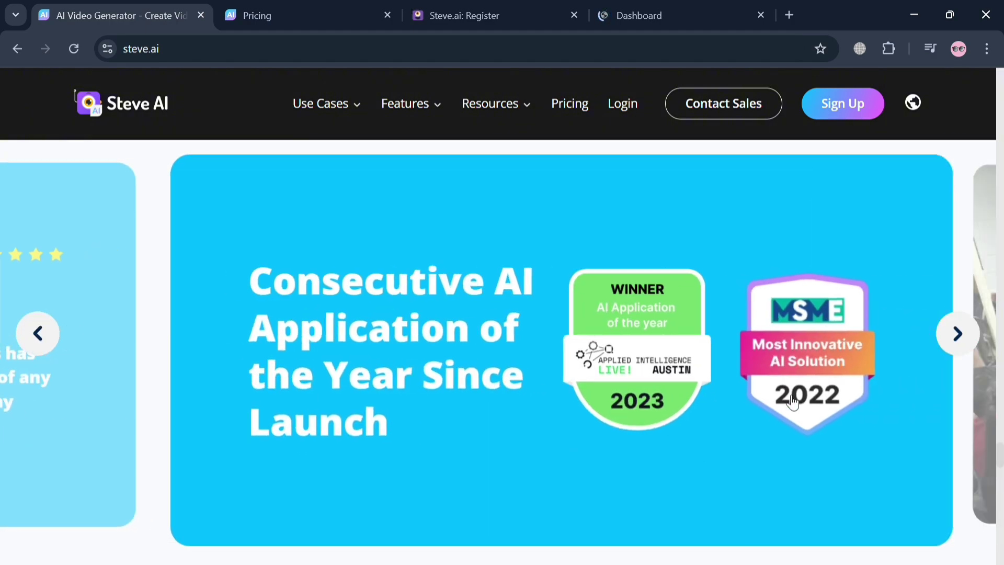
scroll(789, 396, down, 8)
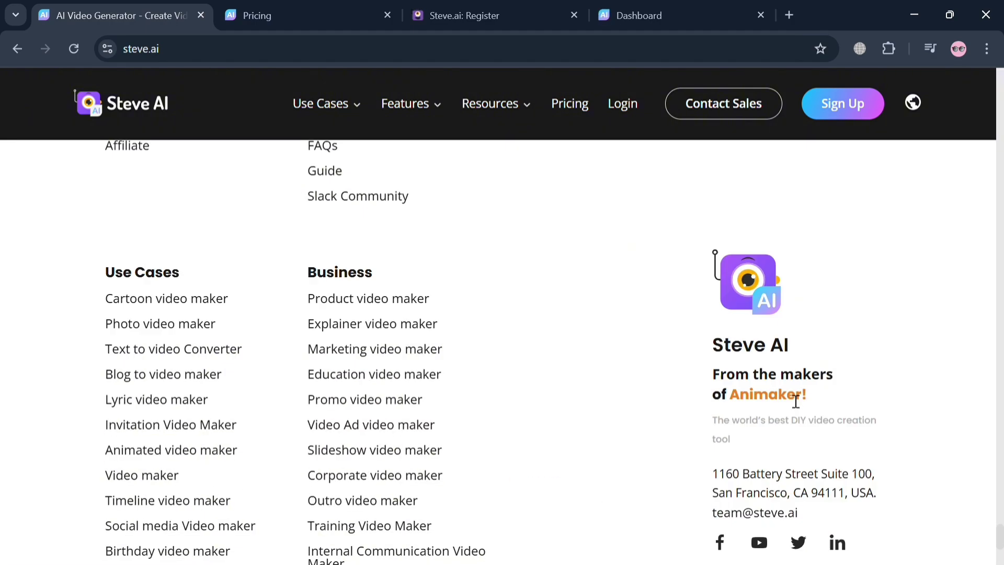
scroll(787, 395, up, 10)
scroll(787, 398, up, 15)
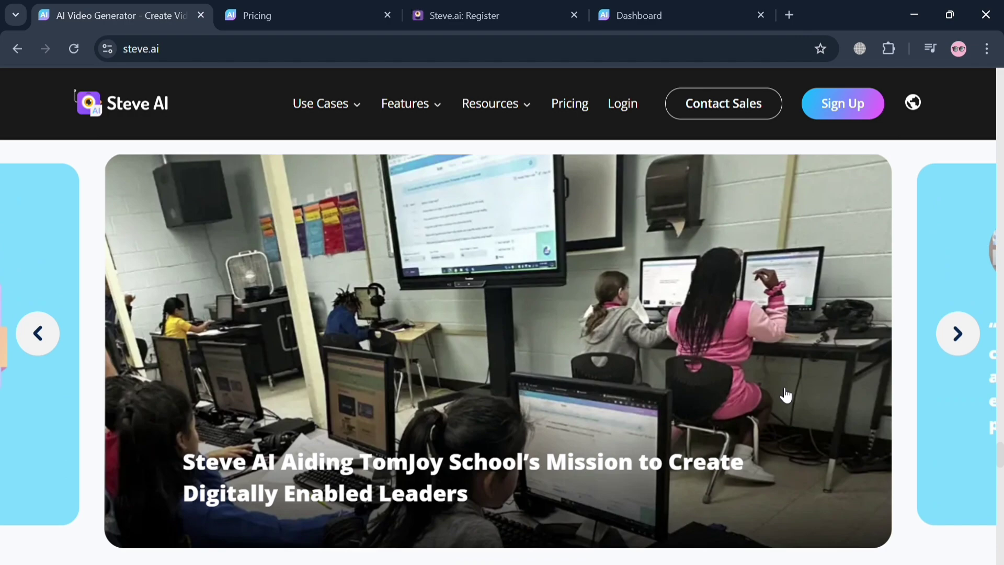
scroll(780, 388, up, 20)
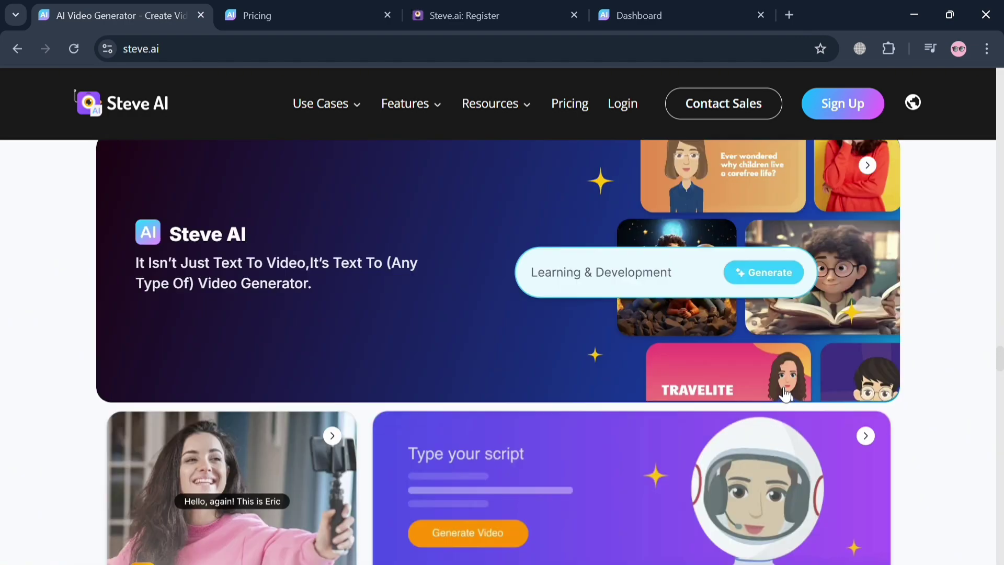
scroll(779, 387, up, 20)
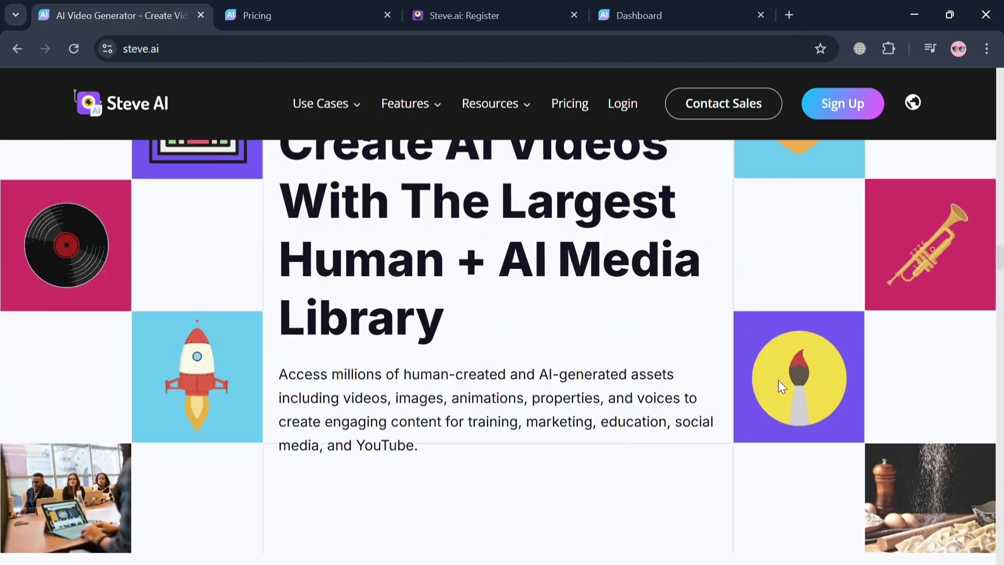
scroll(779, 375, up, 20)
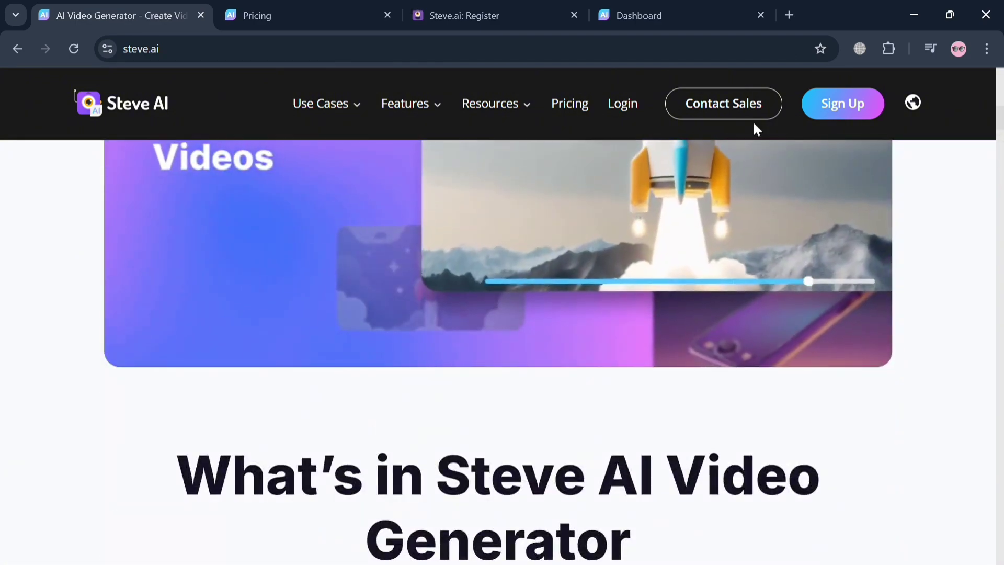
scroll(832, 349, up, 5)
scroll(832, 350, up, 4)
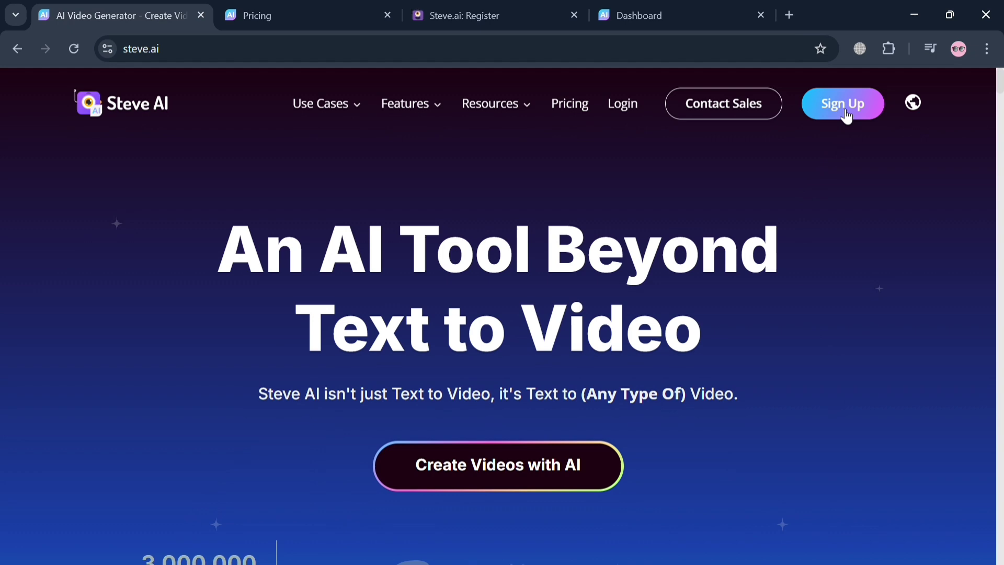
- Switch to the Register tab, then to the dashboard listing Text to GenAI Video, Animation and Video options
click(506, 6)
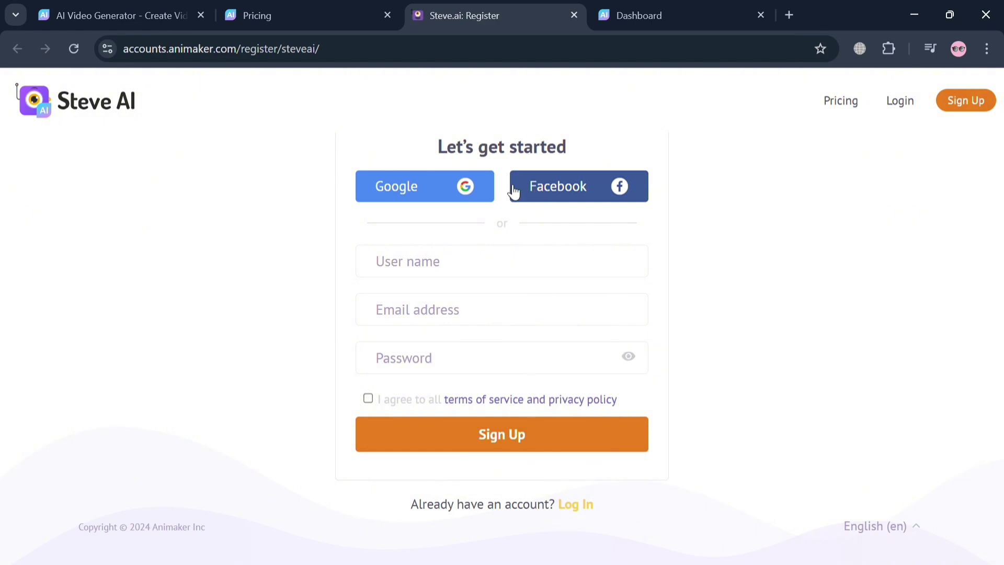
click(655, 6)
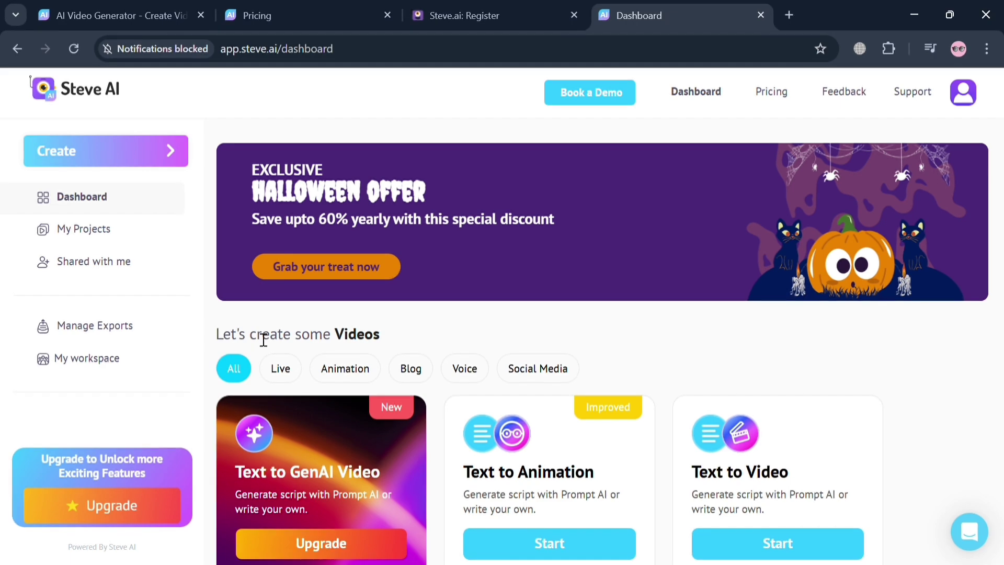
- Filter the dashboard's video types to Animation, briefly trying the Voice and Social Media filters
scroll(266, 344, down, 5)
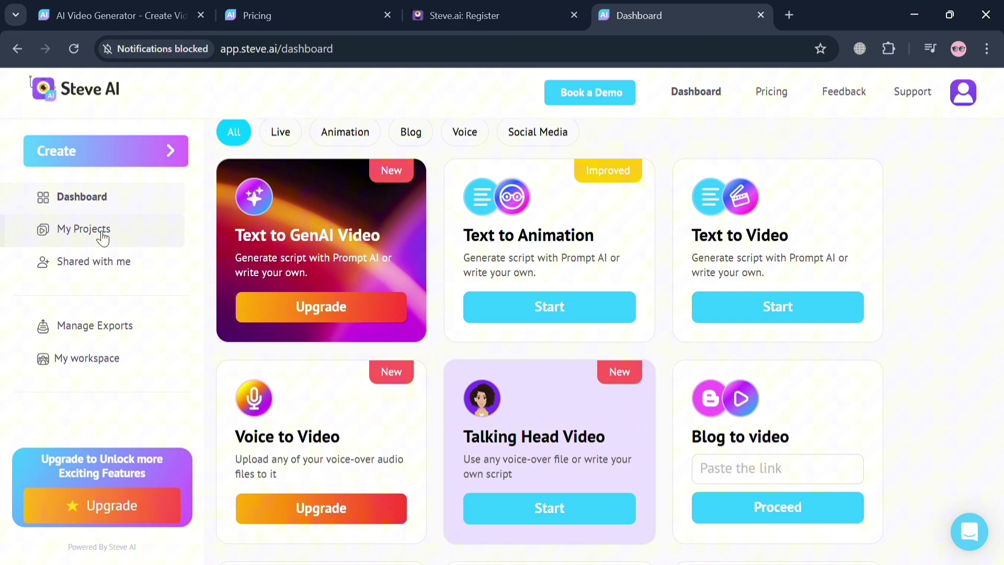
scroll(314, 361, down, 3)
scroll(455, 345, down, 3)
scroll(450, 368, up, 10)
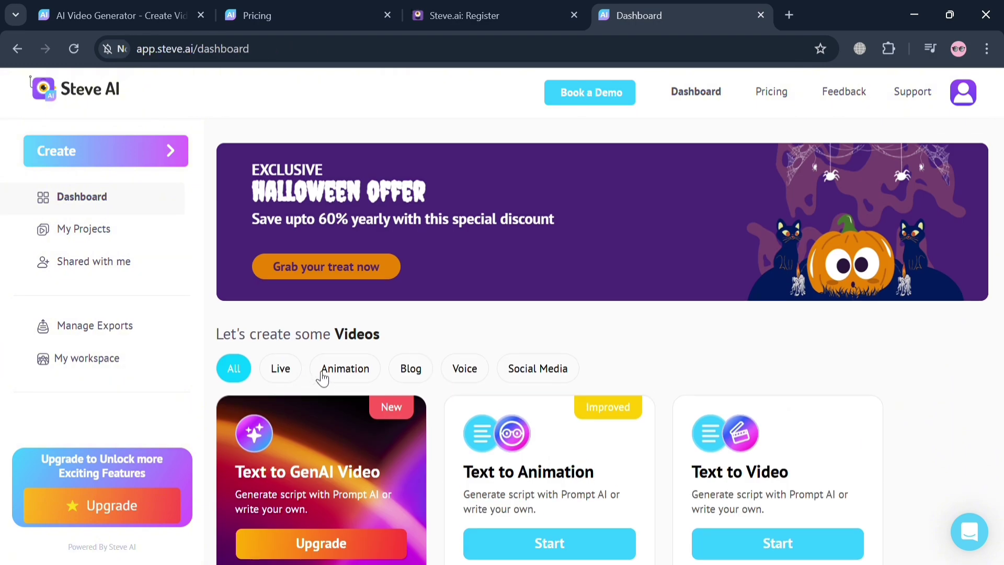
click(357, 369)
scroll(356, 370, down, 3)
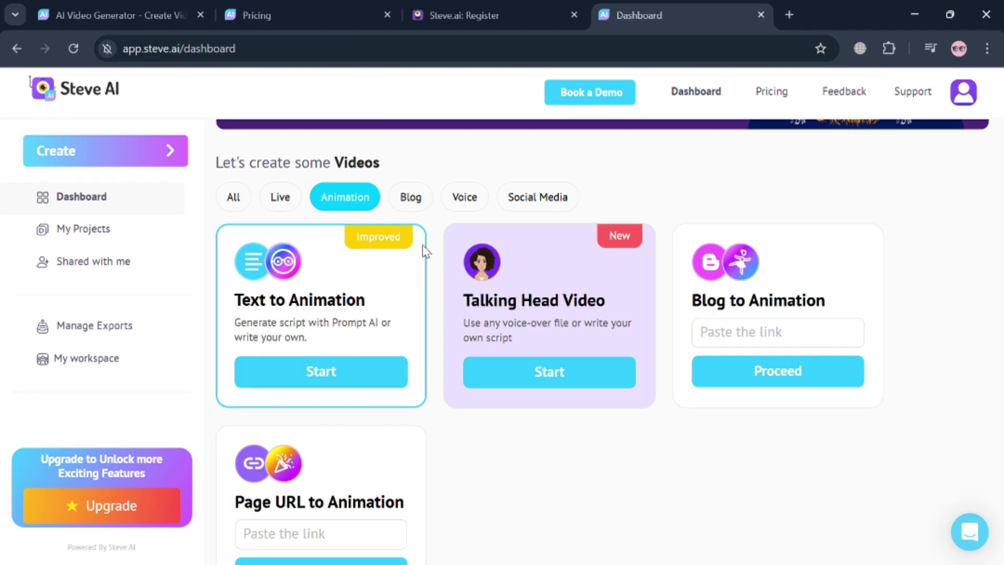
click(464, 197)
click(544, 322)
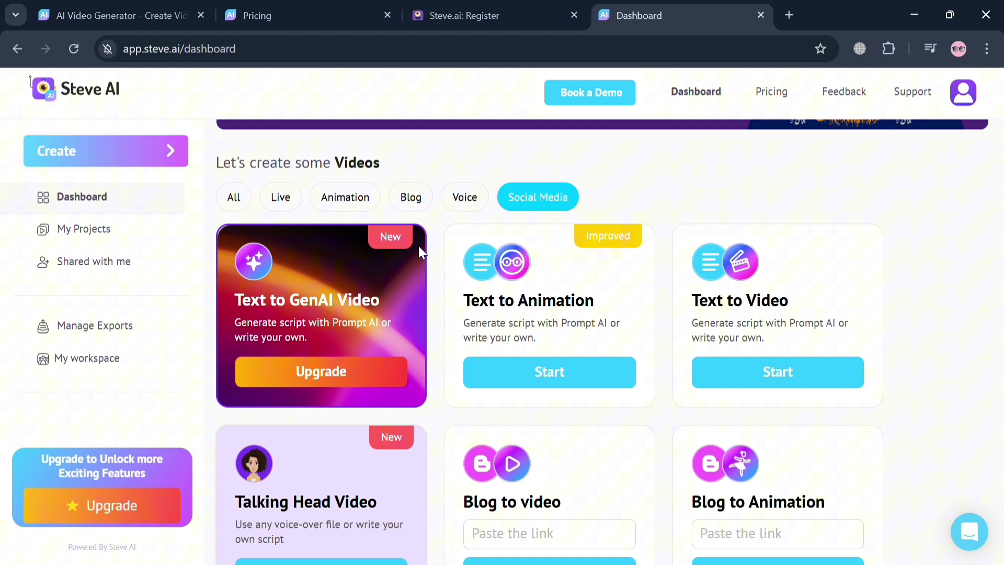
click(348, 206)
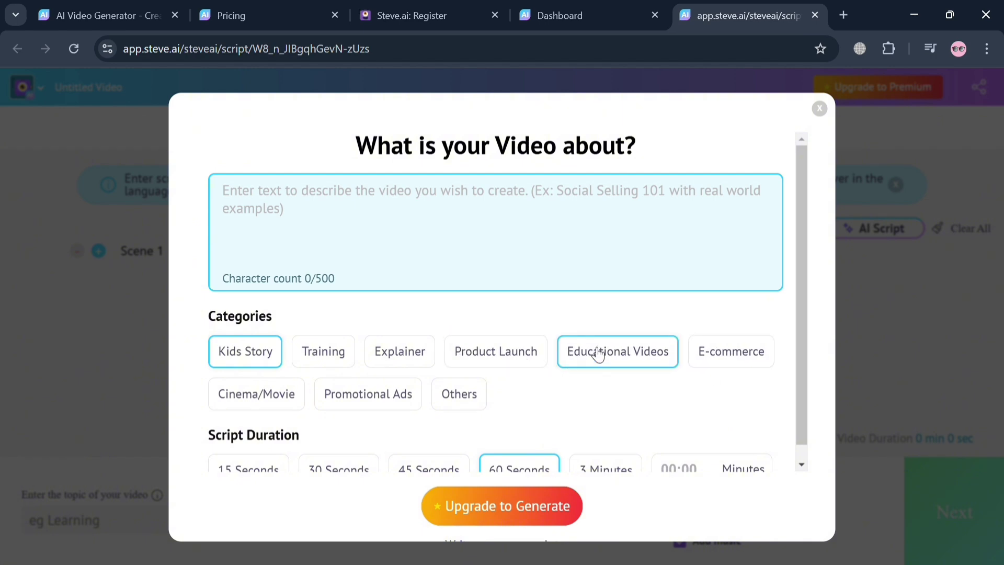
- Choose the Kids Story category, paste the prince-and-princess description, and set the length to 30 Seconds
click(649, 356)
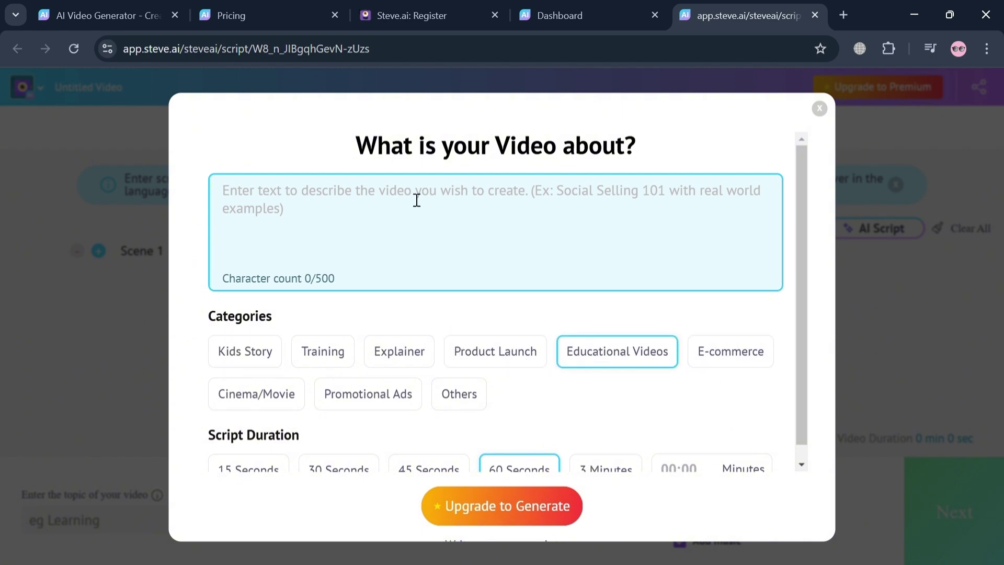
click(261, 358)
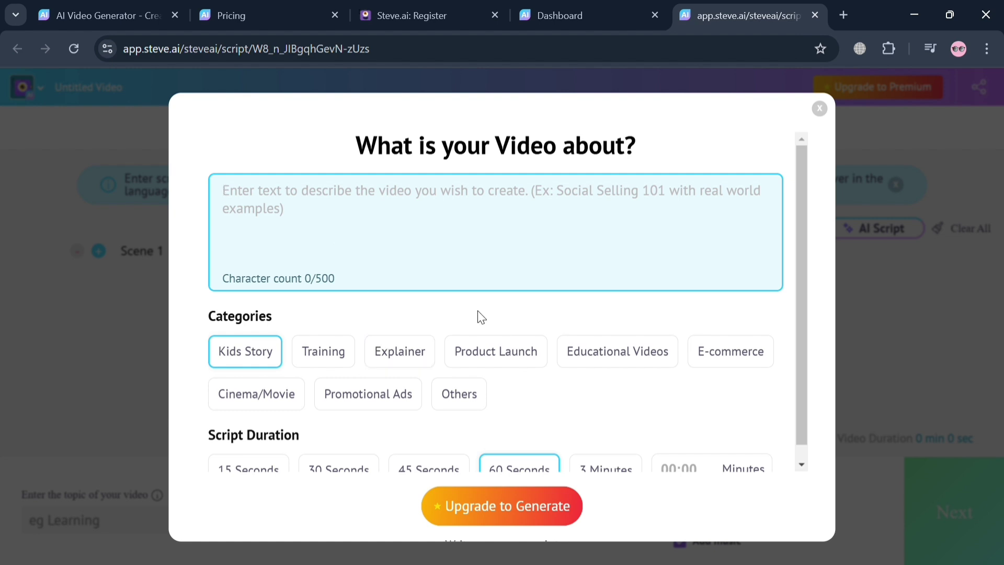
text(Story About prince and princess)
scroll(470, 419, down, 1)
click(347, 463)
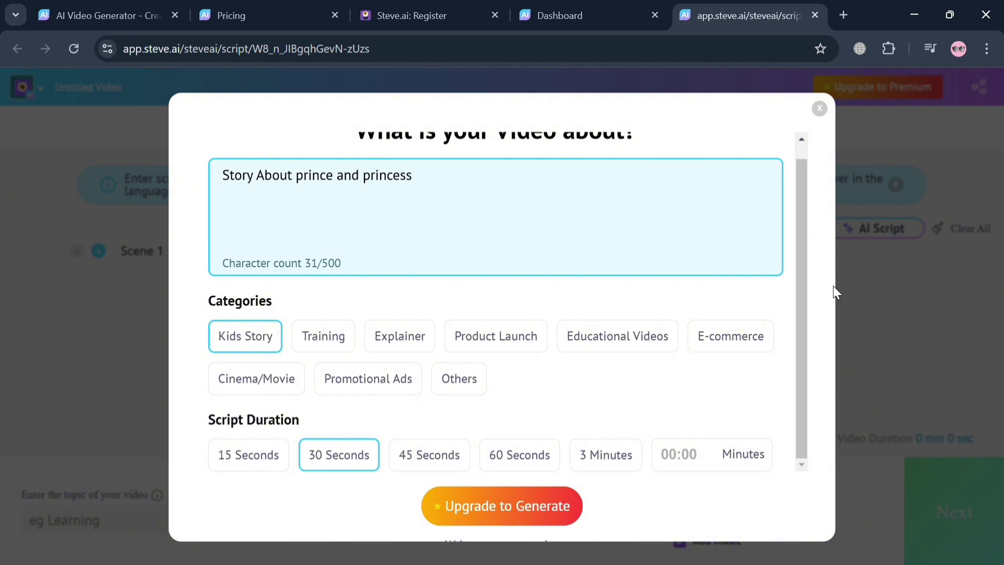
scroll(574, 415, up, 1)
scroll(541, 419, down, 1)
- Attempt to generate the script, then close the pricing plans and the video description prompt
click(487, 503)
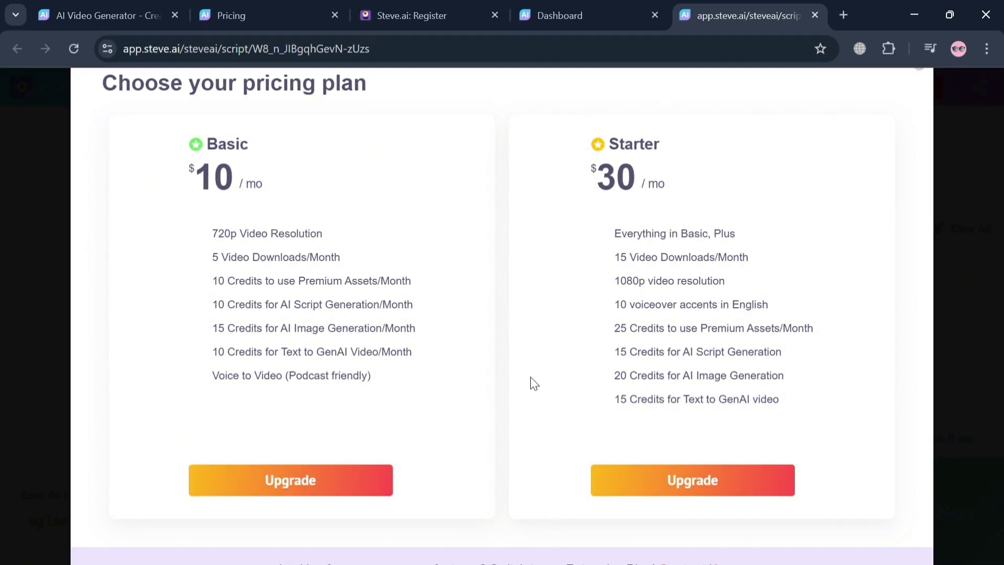
click(947, 227)
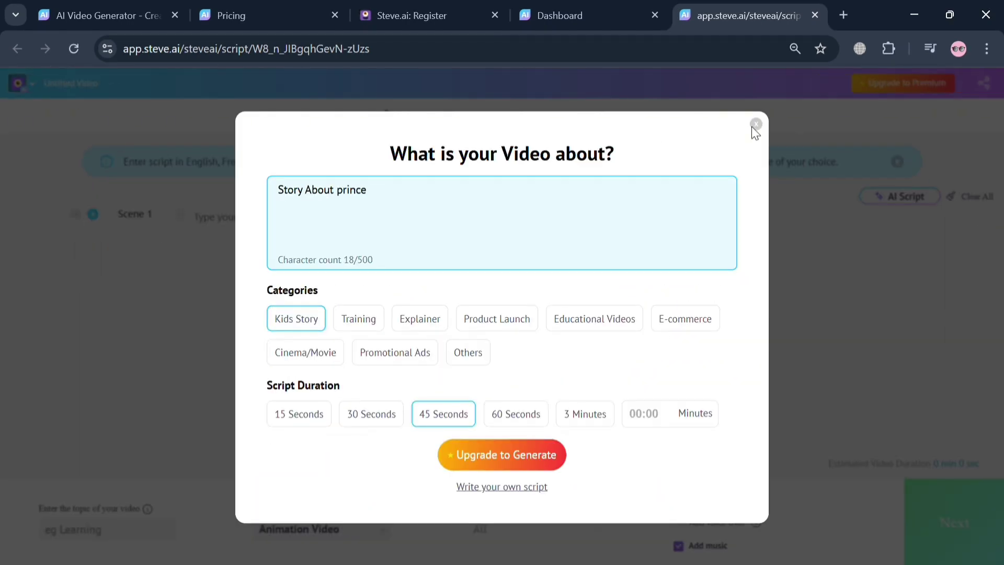
click(755, 125)
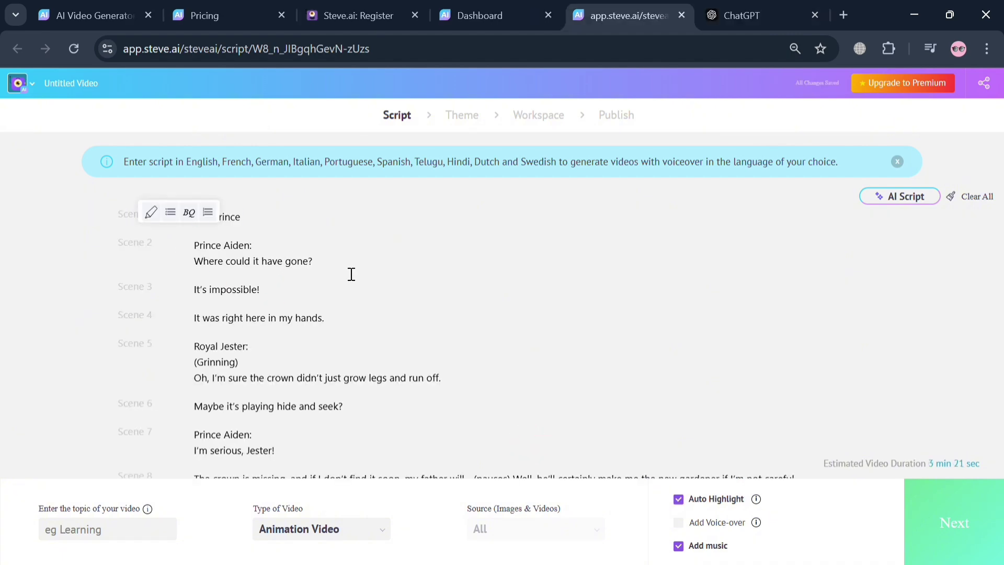
- Close the ChatGPT tab, try continuing to video generation, then reopen the AI script description prompt
scroll(352, 274, down, 15)
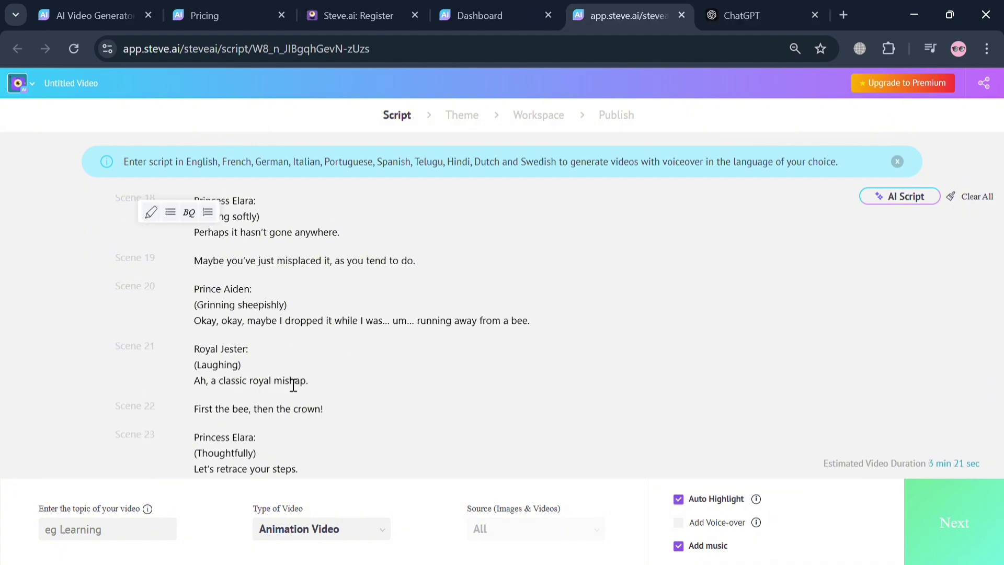
scroll(293, 385, down, 10)
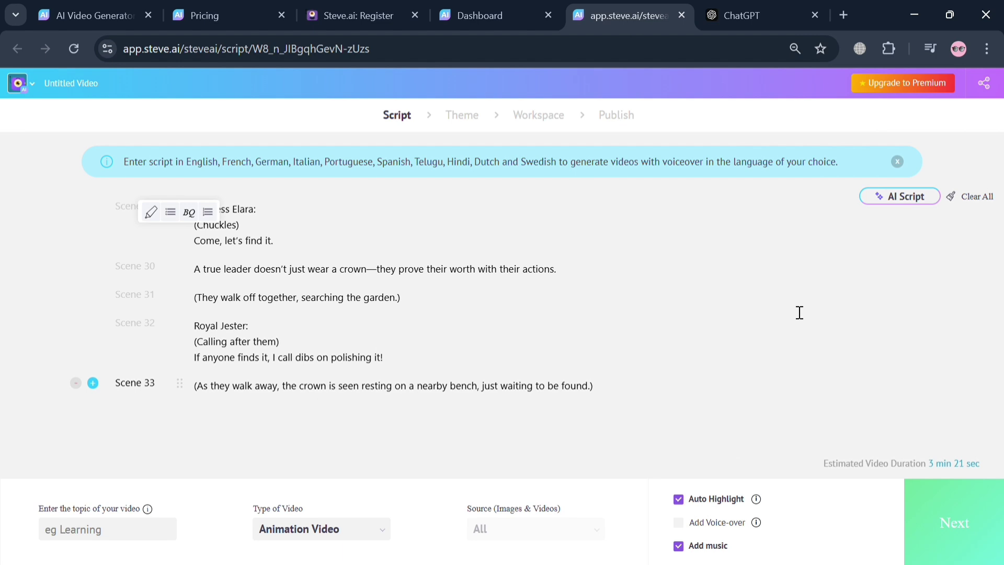
click(814, 16)
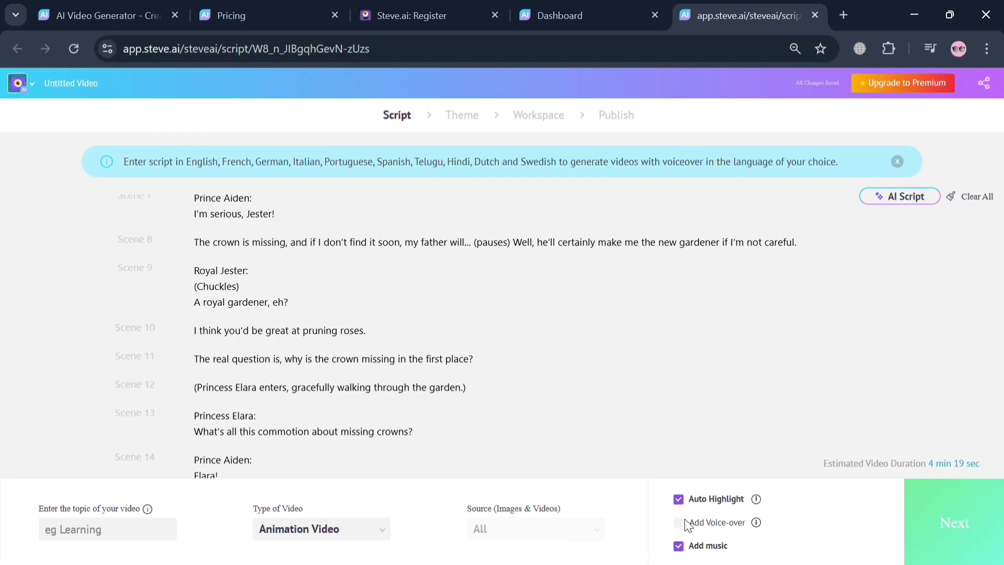
click(975, 516)
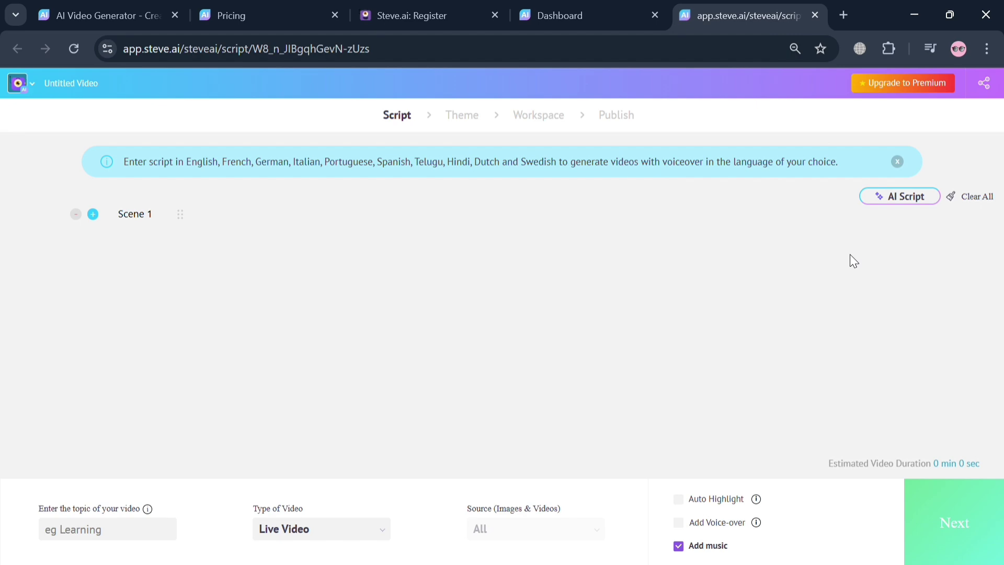
click(898, 198)
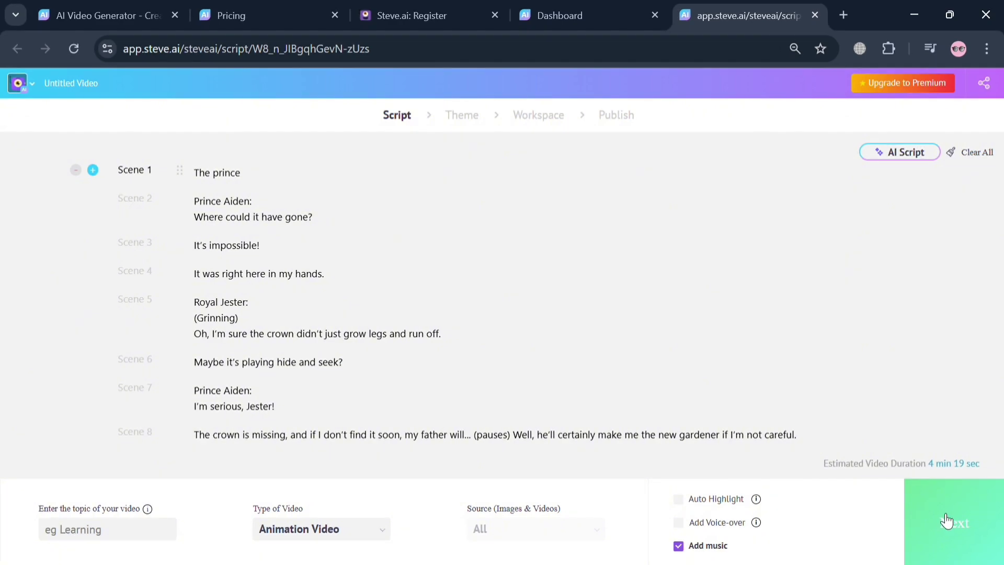
- Return to the Dashboard tab and start a new Talking Head video
click(590, 9)
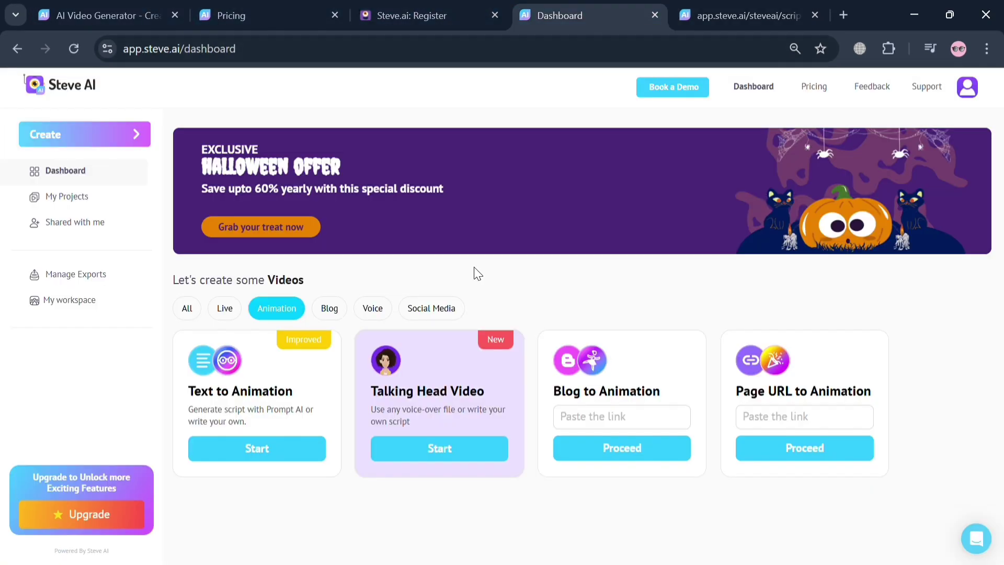
click(471, 453)
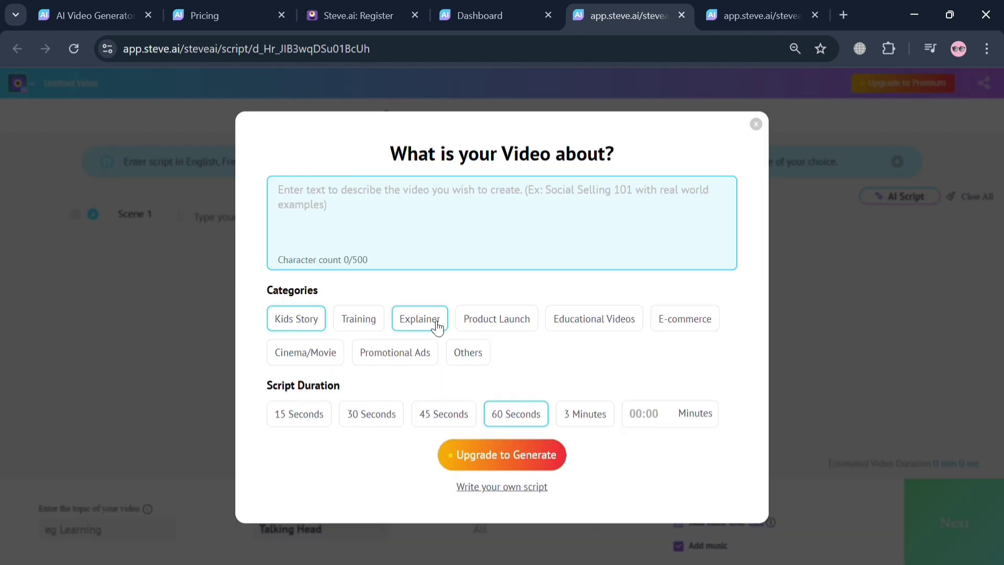
- Choose Explainer, type 'Explain the concept of love', then write your own script by pasting the prince story
click(437, 328)
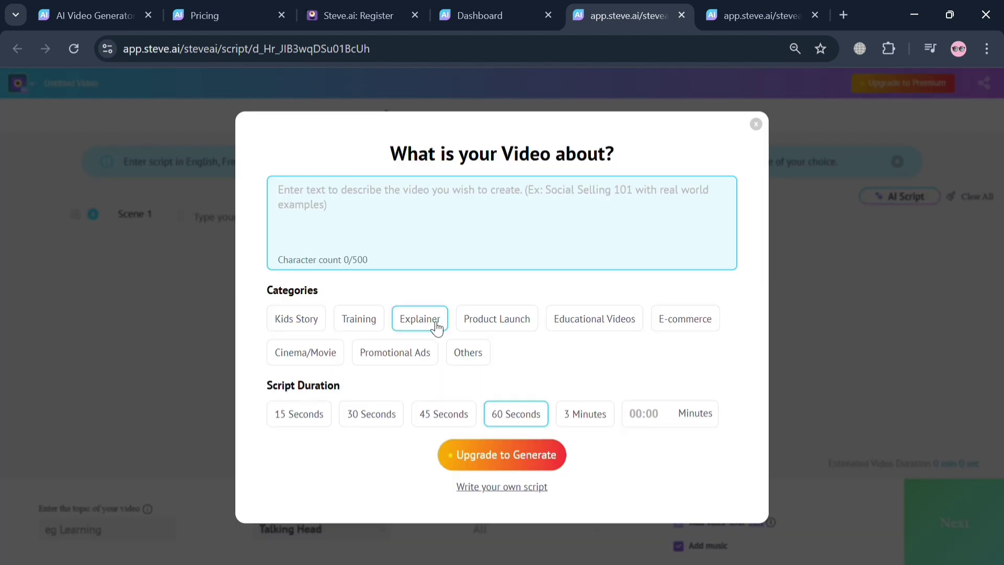
click(425, 243)
text(Explain the )
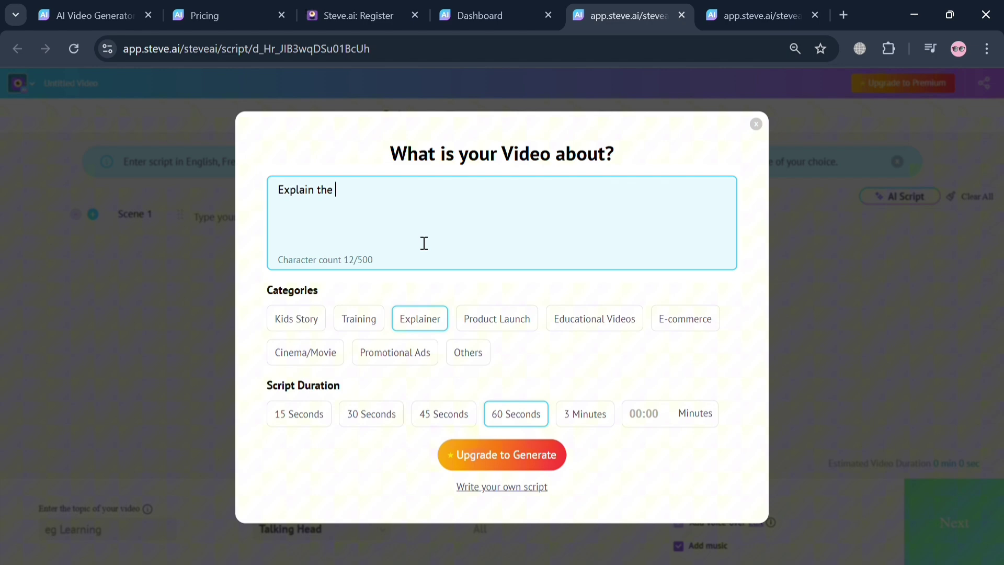
text(concept of love)
click(497, 488)
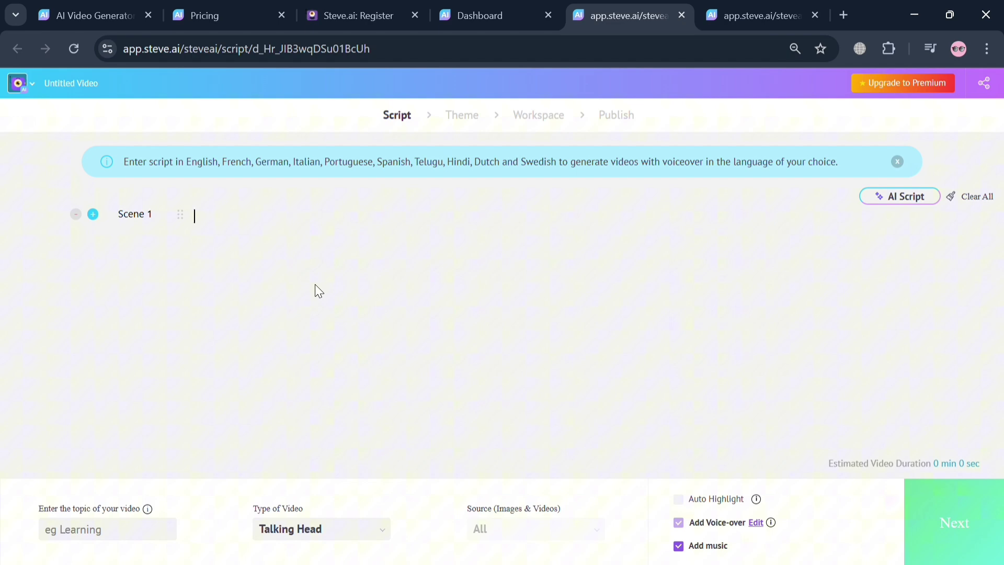
key(ctrl+v)
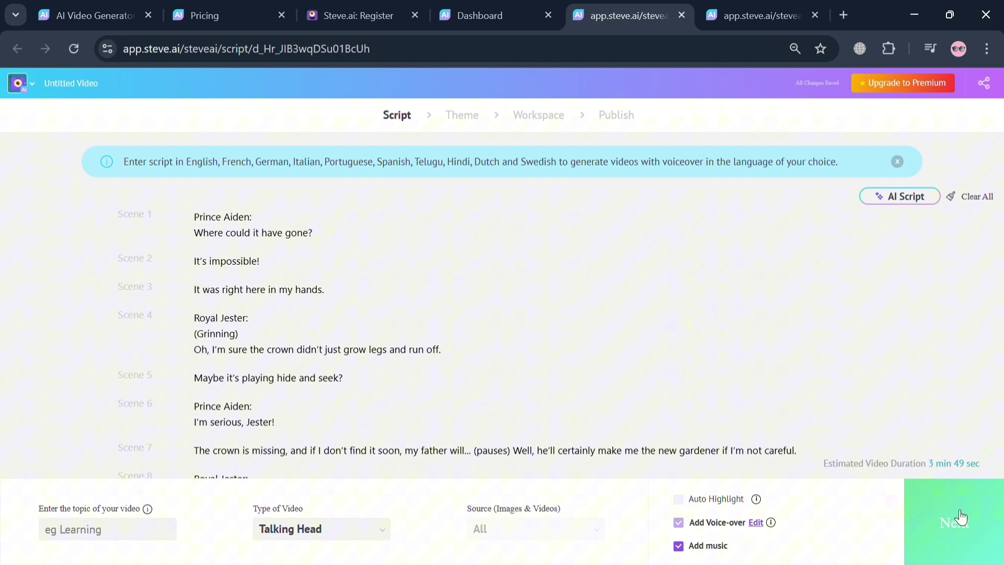
- Continue to the Theme step and pick the Instructional Video template
click(961, 518)
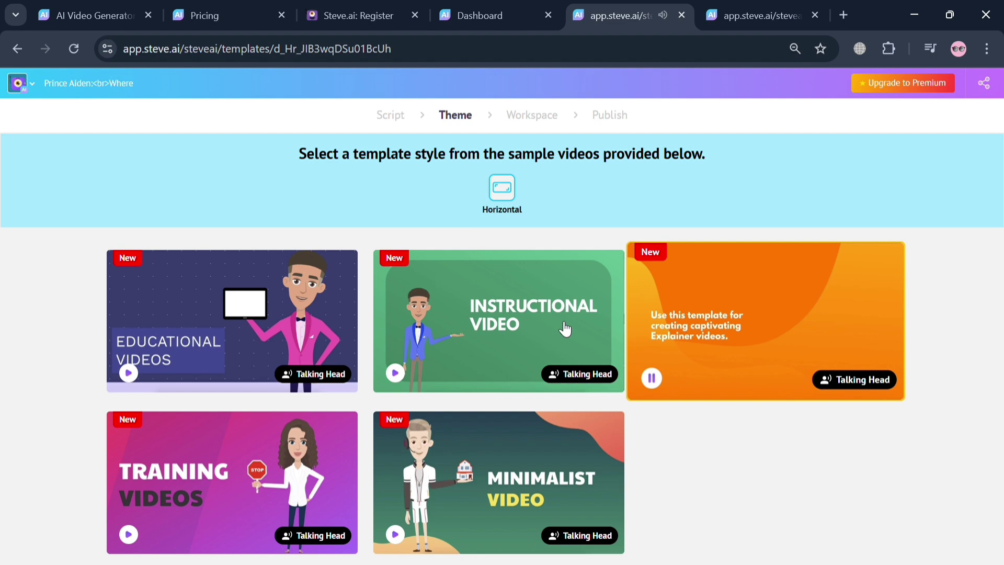
mouse_move(222, 377)
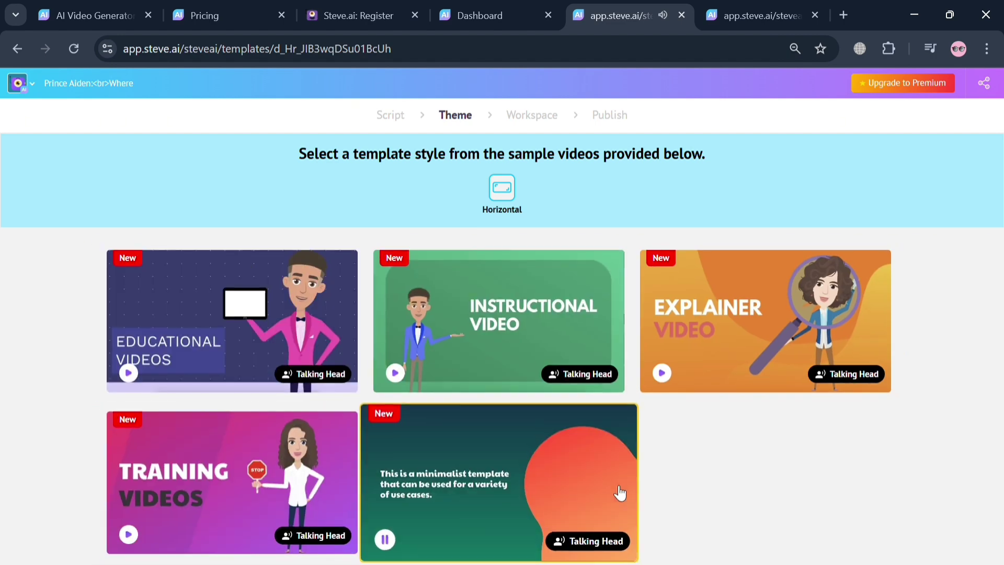
mouse_move(385, 350)
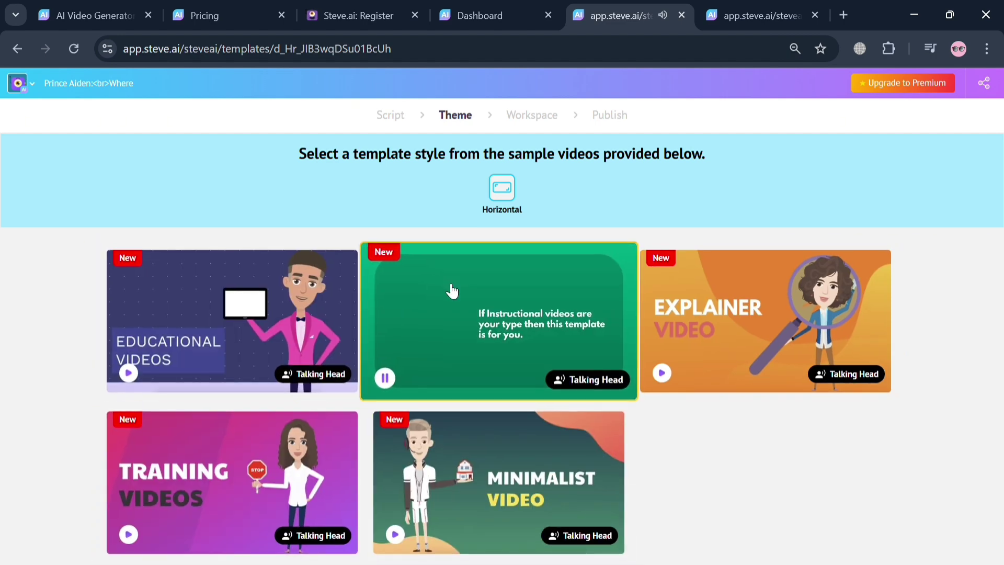
click(459, 303)
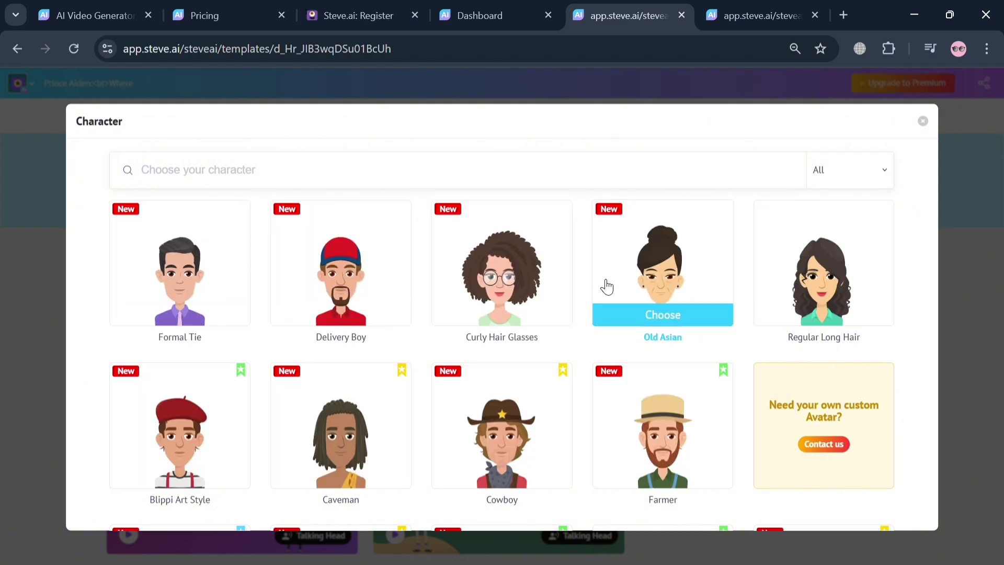
scroll(356, 375, down, 2)
scroll(356, 374, up, 2)
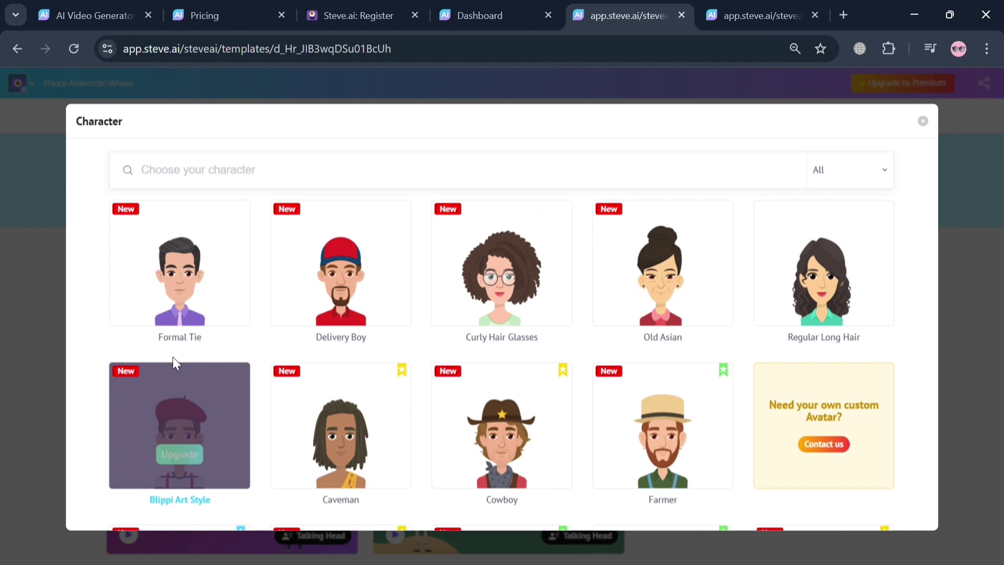
- Choose the Formal Tie character for the video
click(228, 316)
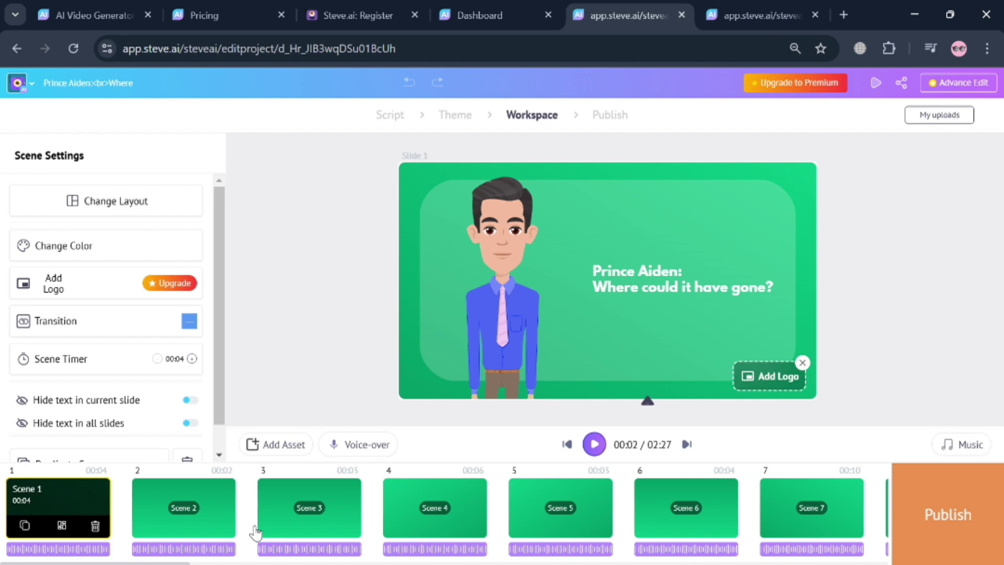
click(654, 295)
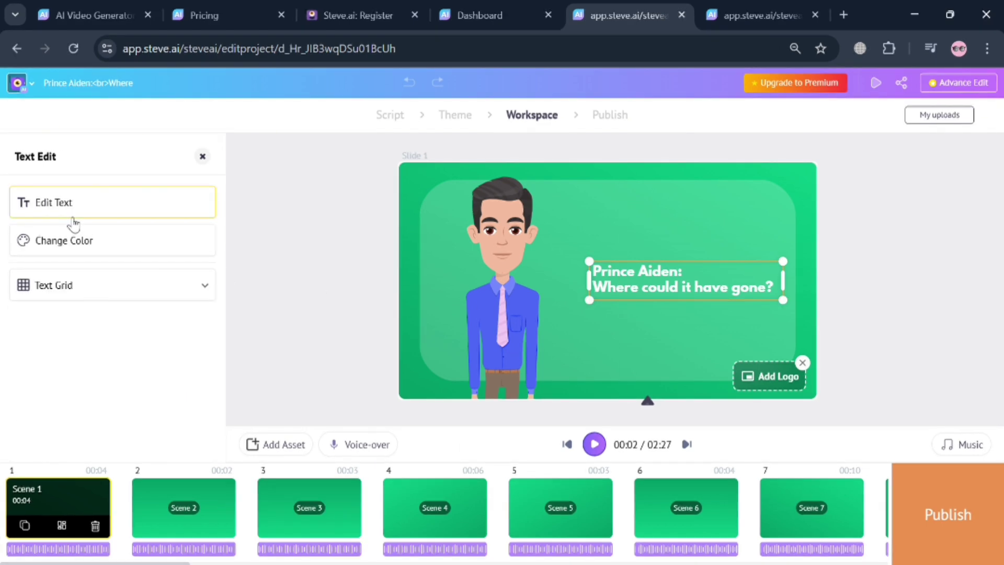
click(69, 199)
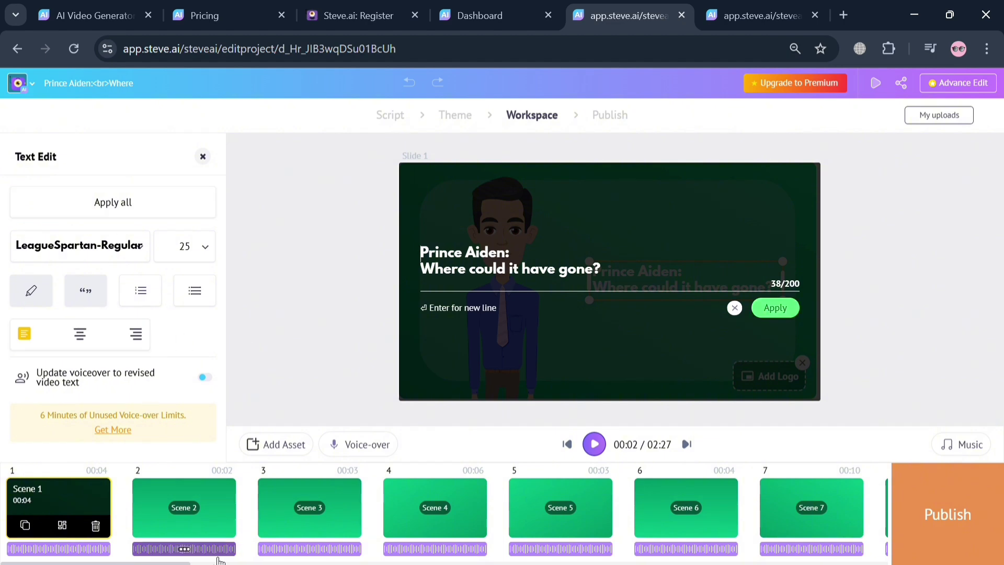
click(235, 533)
click(267, 526)
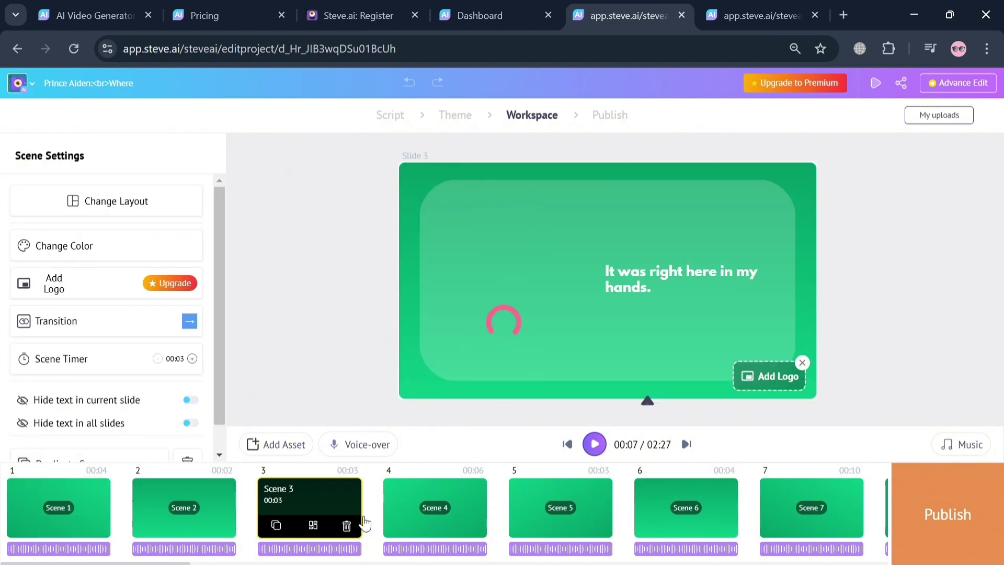
click(430, 500)
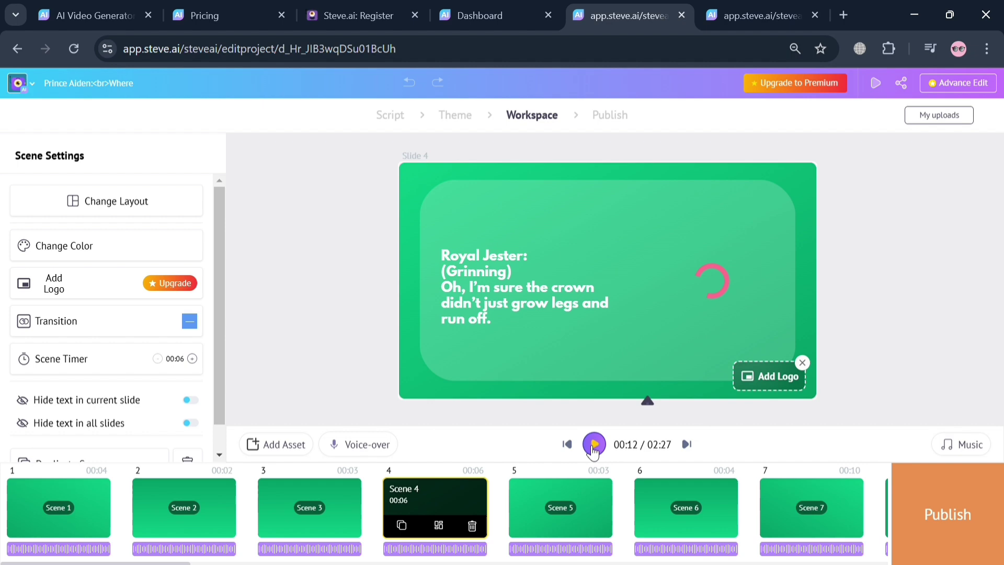
click(594, 445)
click(596, 451)
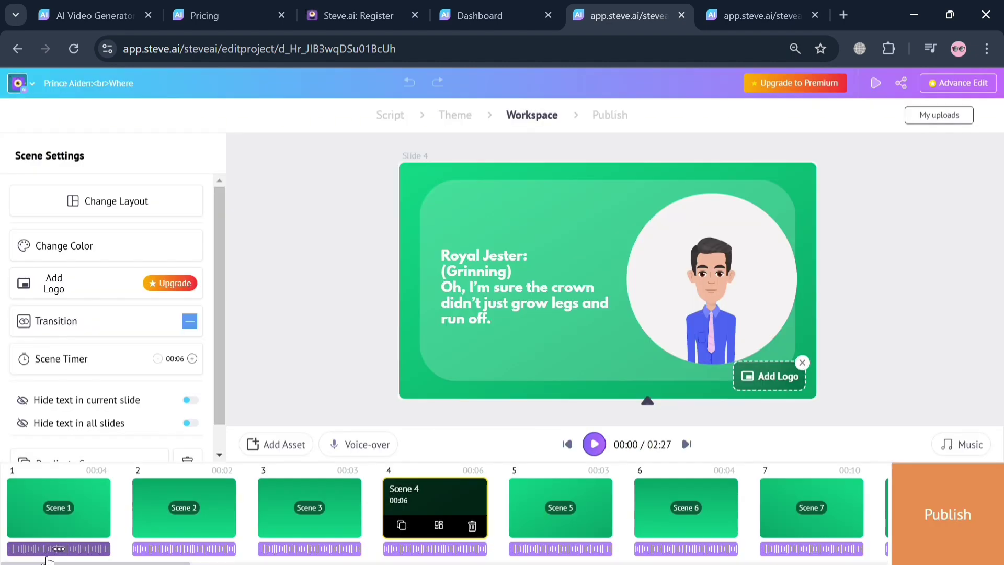
click(103, 523)
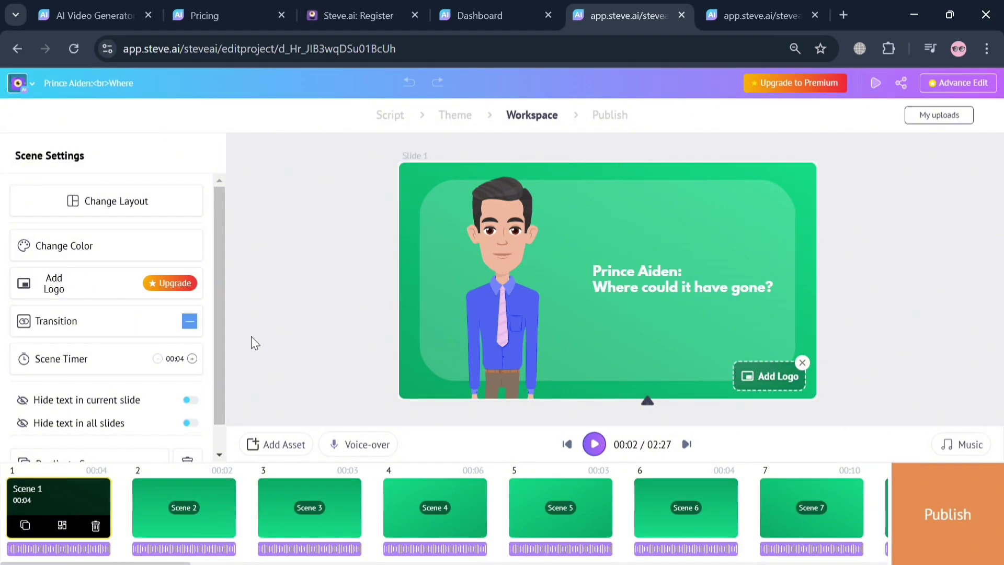
- Apply colour theme 1 (Default) to scene 1, darkening its green background
click(101, 256)
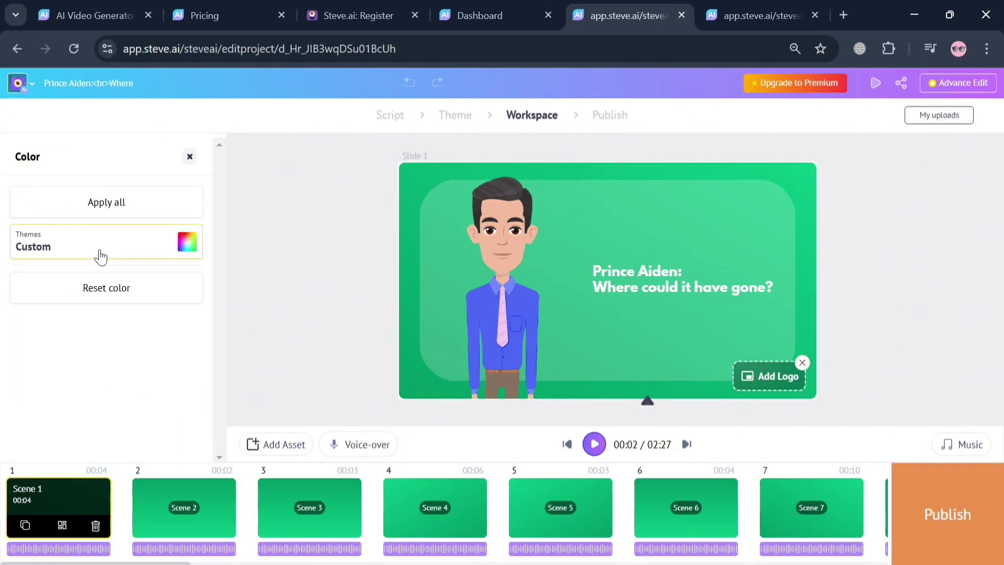
click(158, 241)
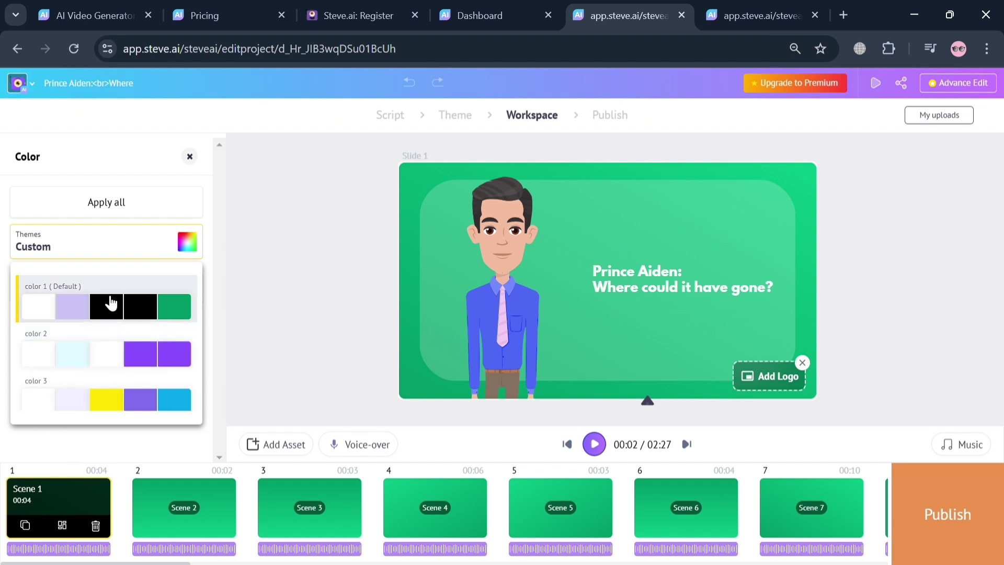
click(108, 301)
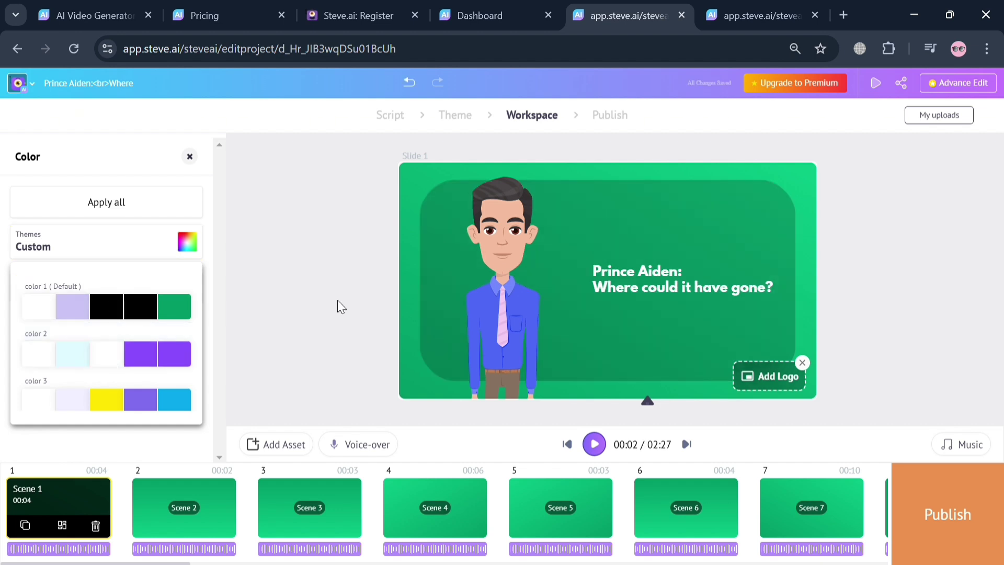
click(190, 157)
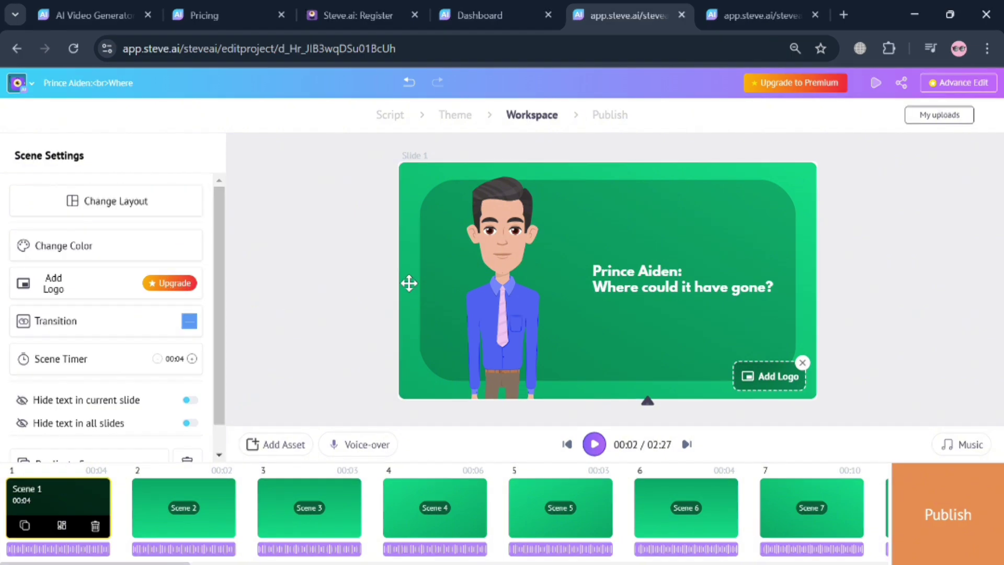
click(512, 272)
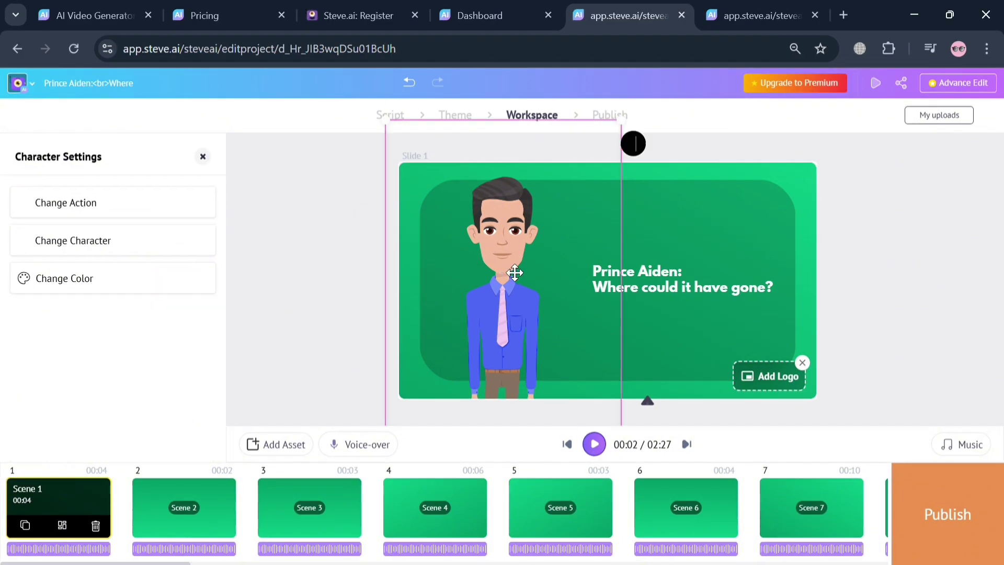
click(92, 206)
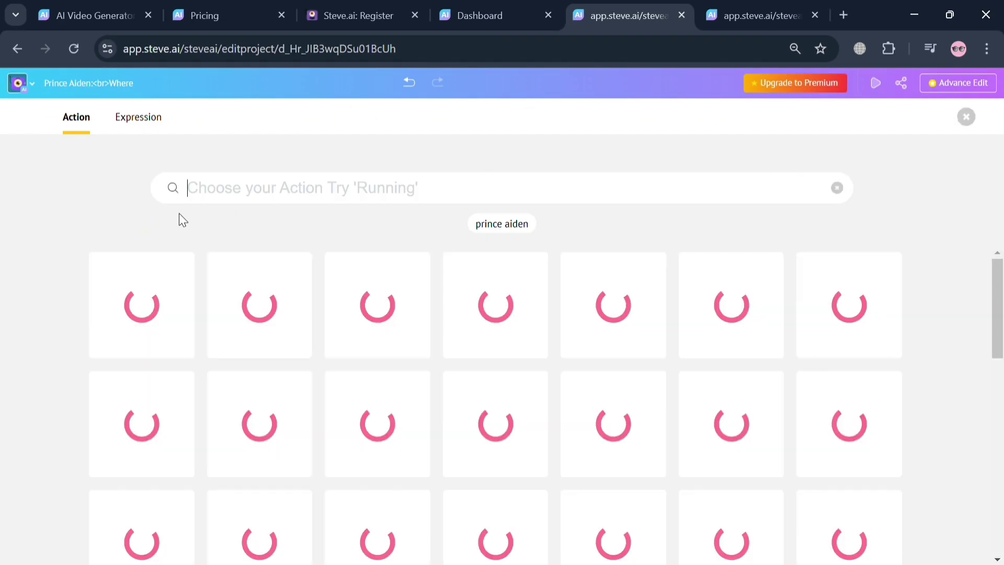
scroll(768, 400, down, 5)
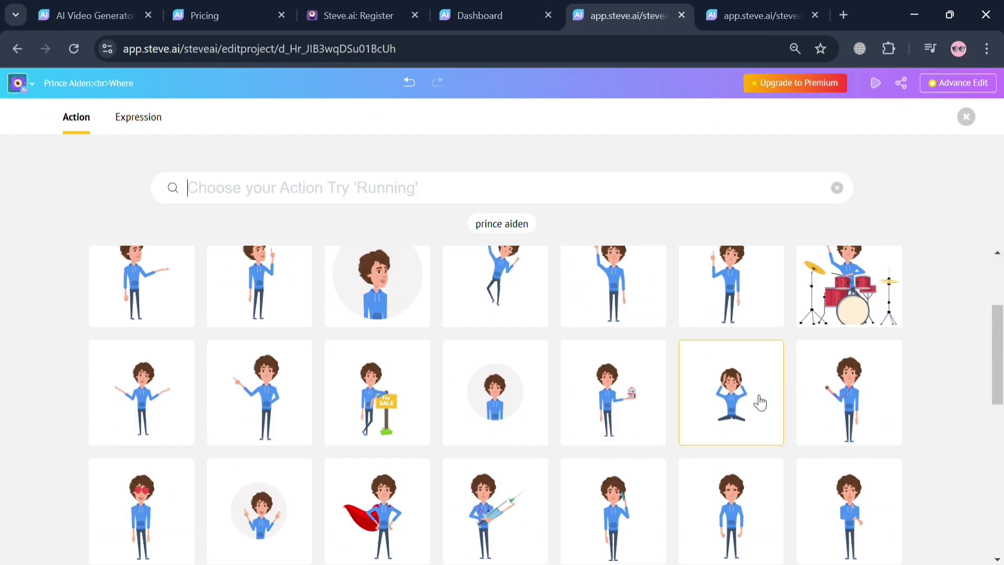
click(966, 117)
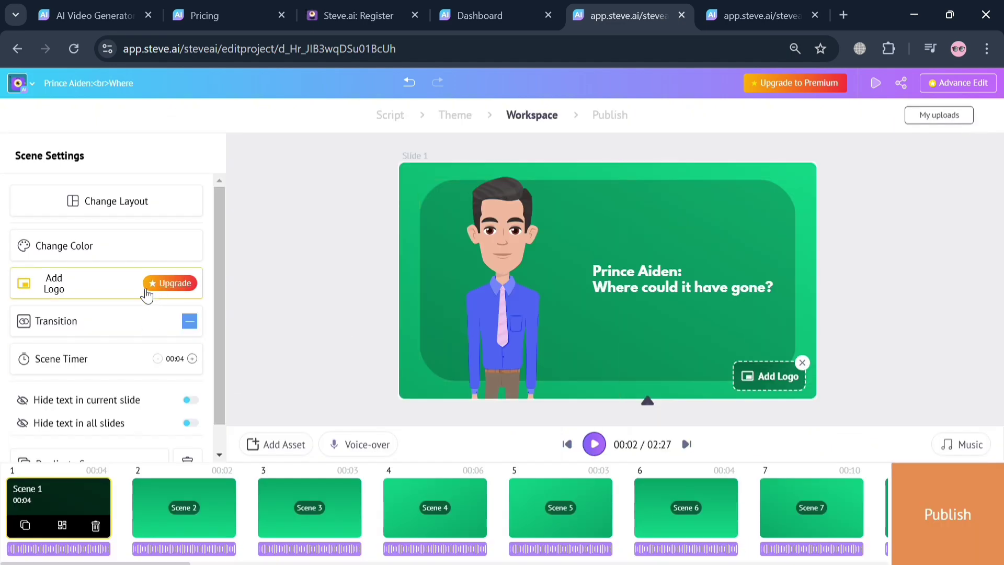
click(502, 303)
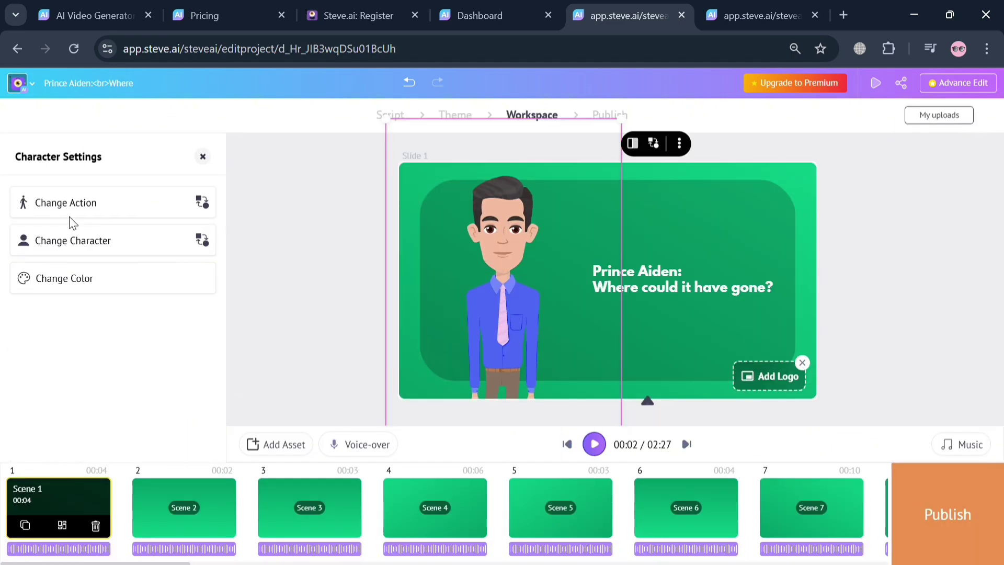
click(64, 202)
click(154, 126)
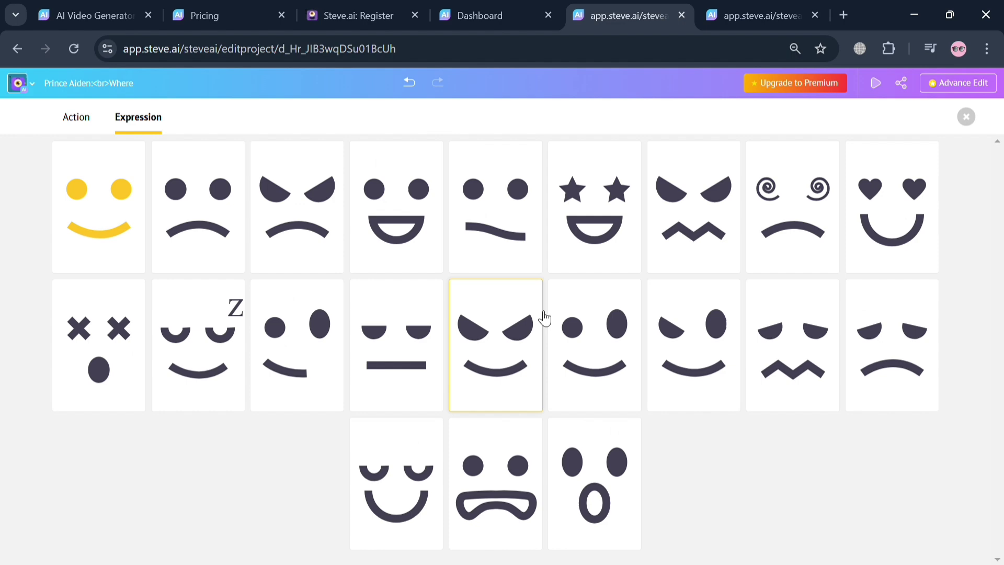
click(966, 117)
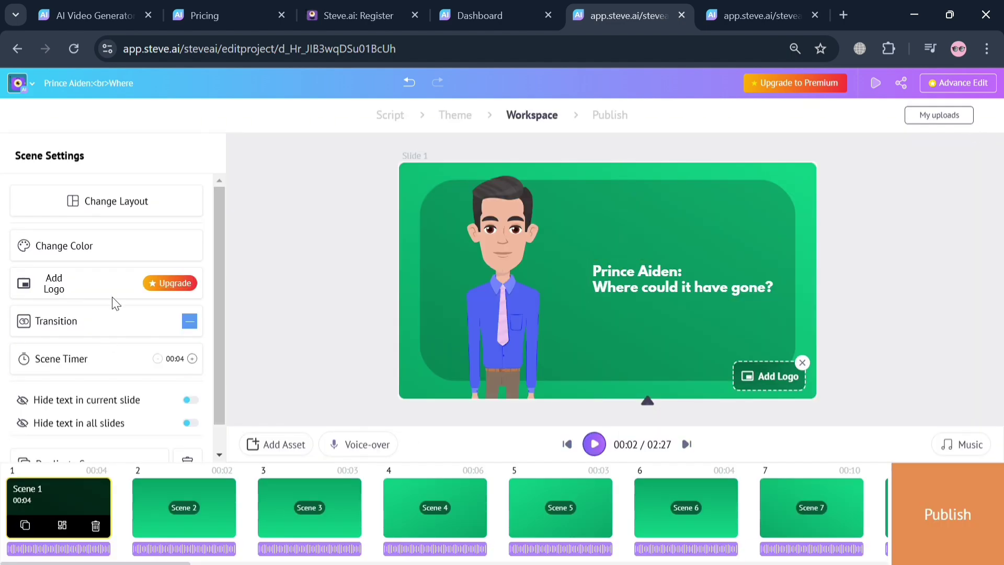
click(499, 287)
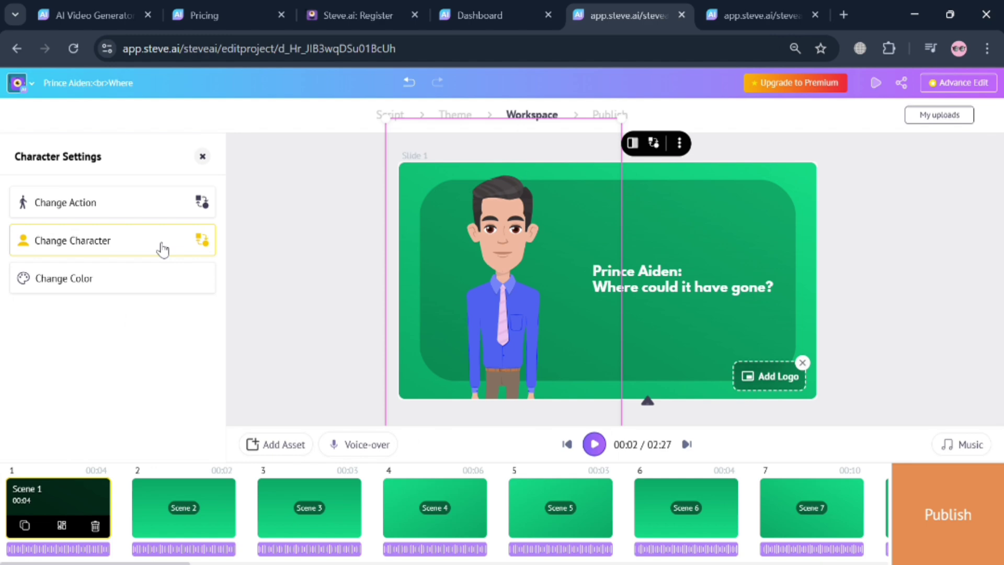
click(202, 157)
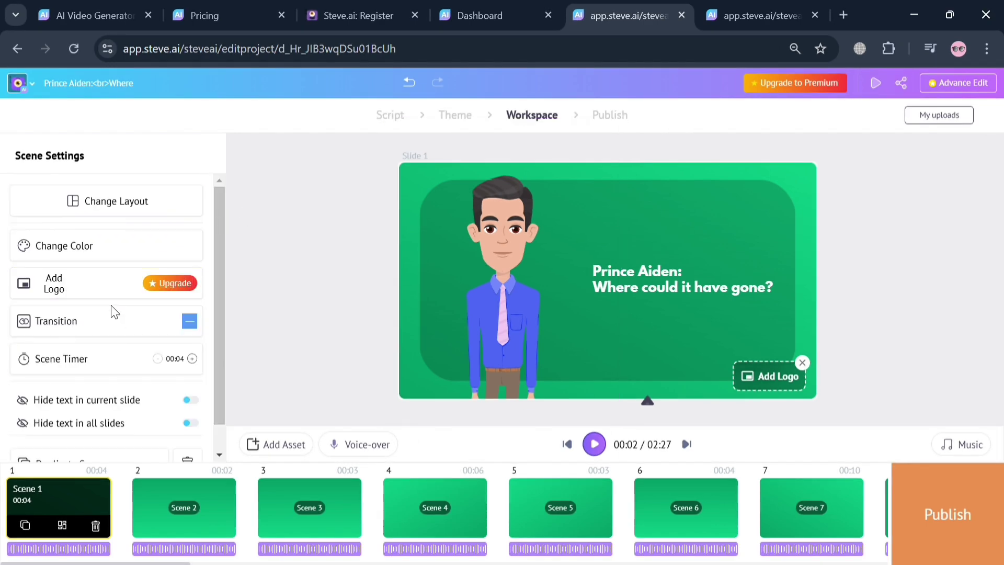
- Keep the scene transition at None and show the music settings (track 'Twisted Ta…', volume 15)
click(117, 328)
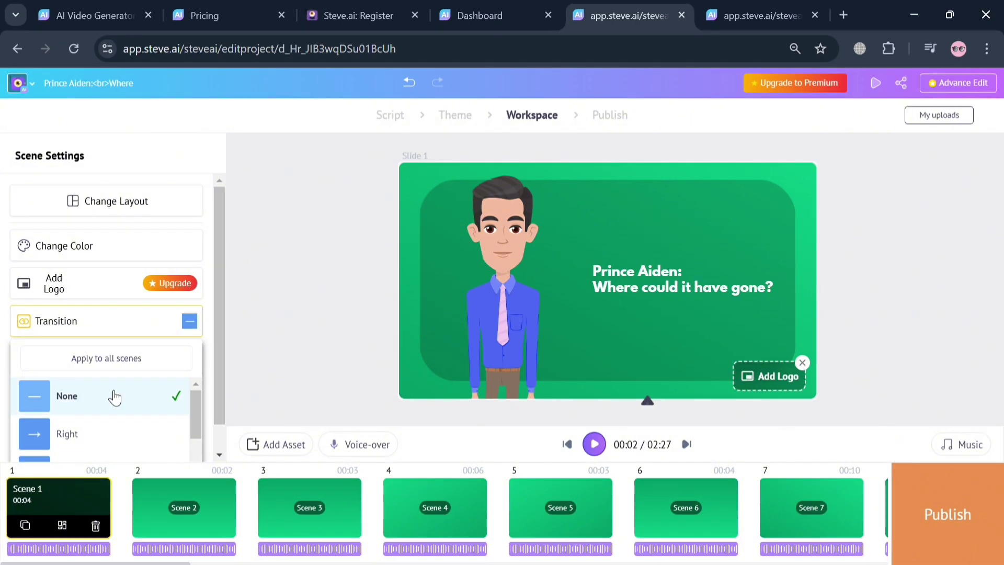
scroll(115, 418, down, 4)
click(288, 333)
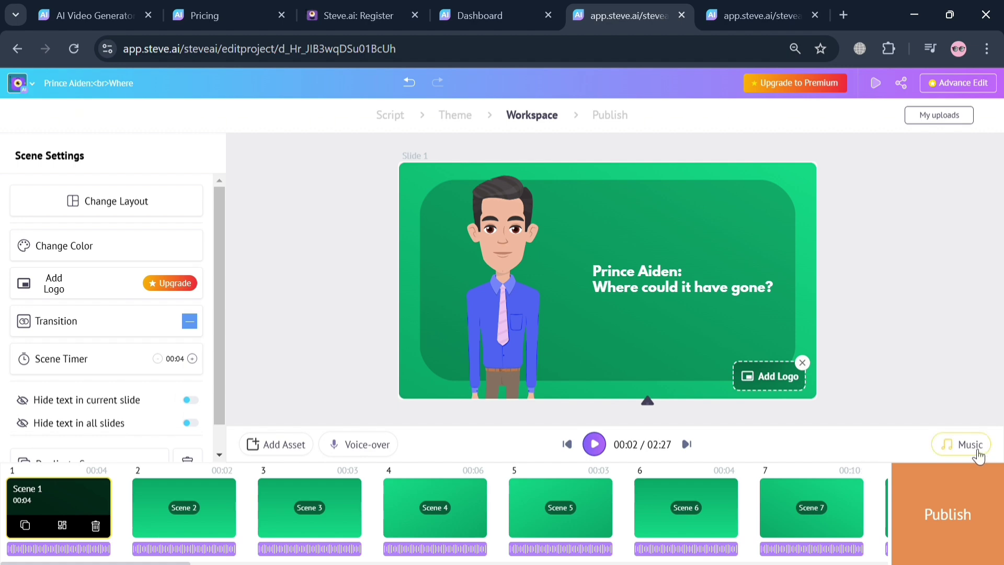
click(977, 455)
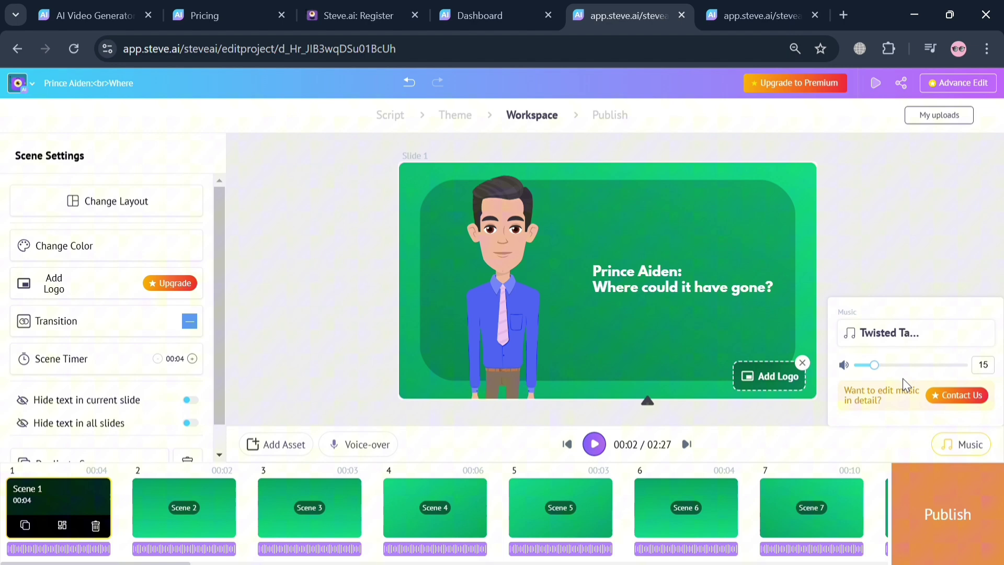
- Browse the full music library and its upload tab, then close it to return to Scene 1
click(905, 335)
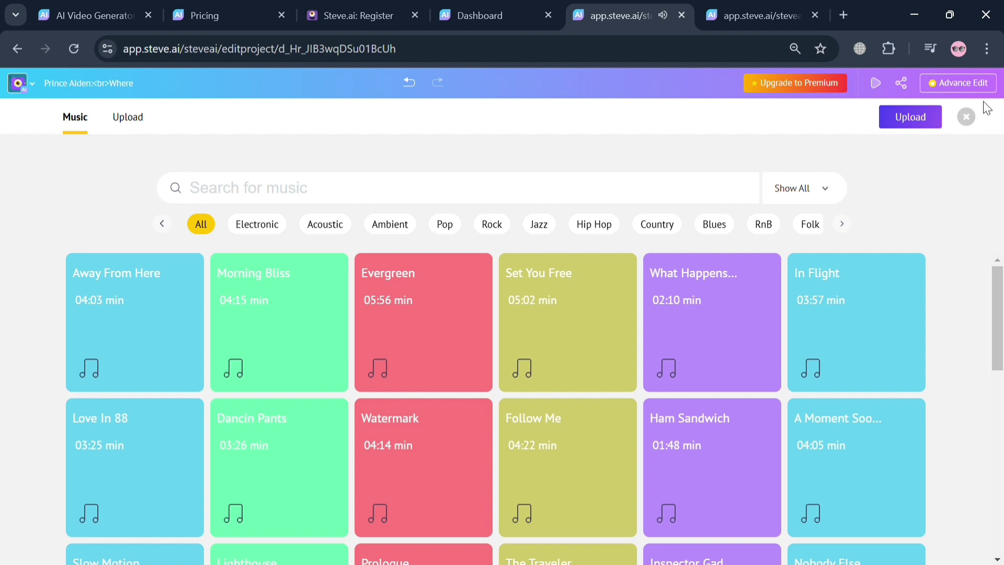
click(139, 125)
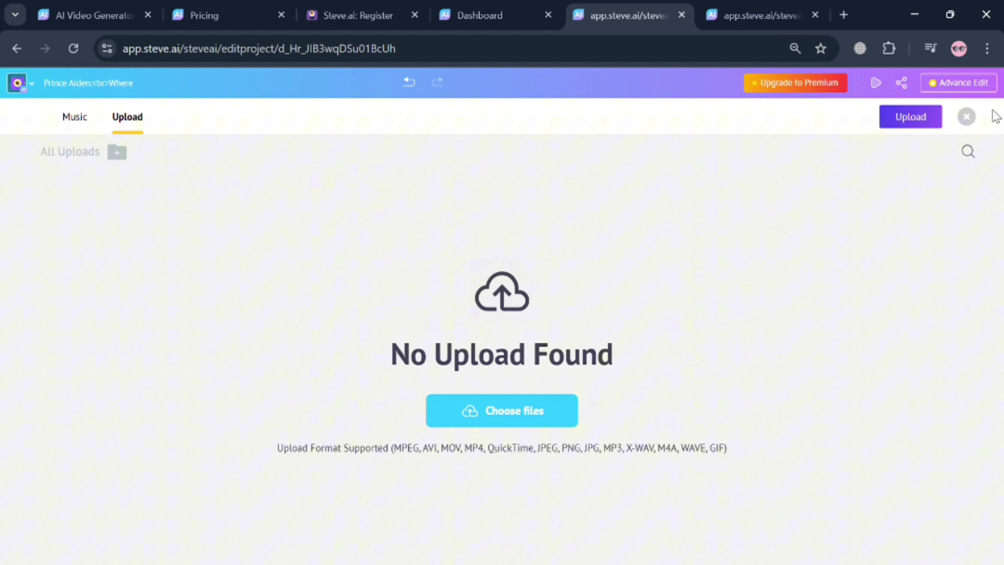
click(966, 117)
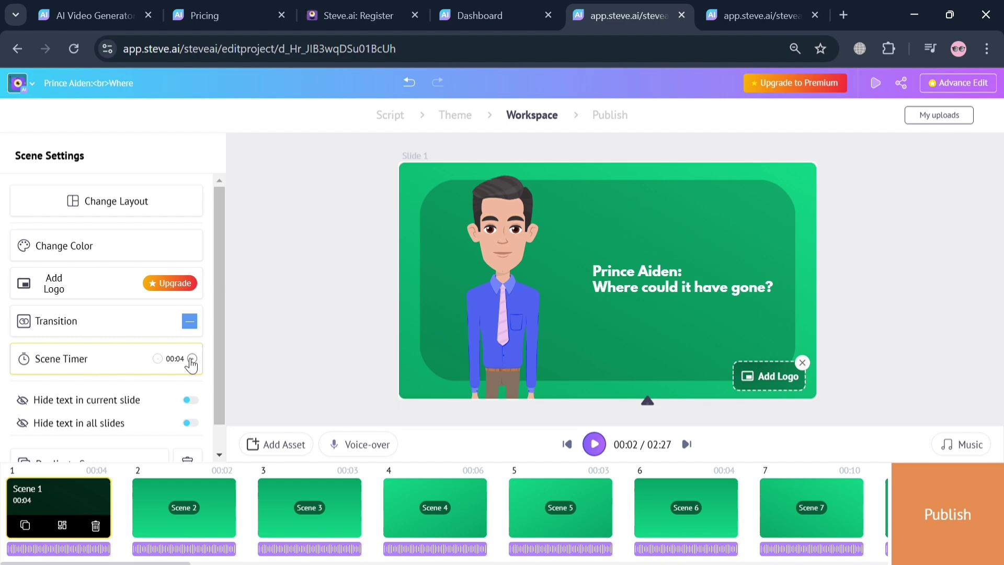
- Lengthen Scene 1's timer by one second and zoom the page in two steps
click(191, 359)
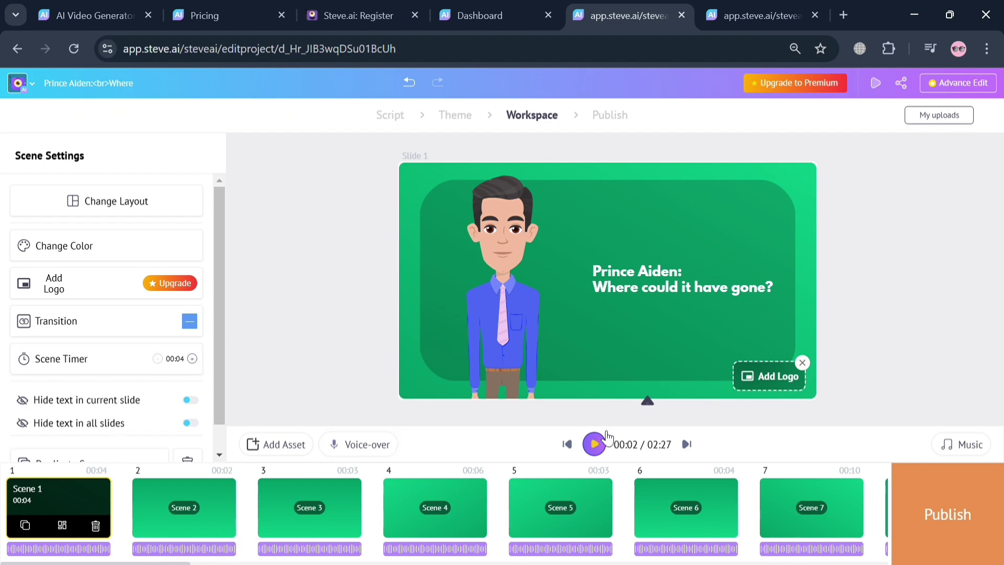
key(ctrl+plus)
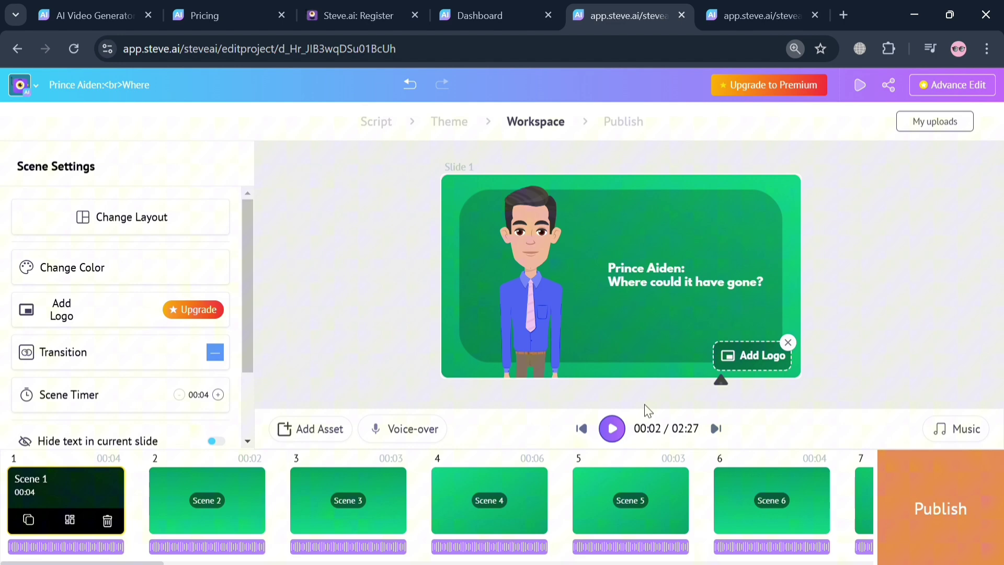
key(ctrl+plus)
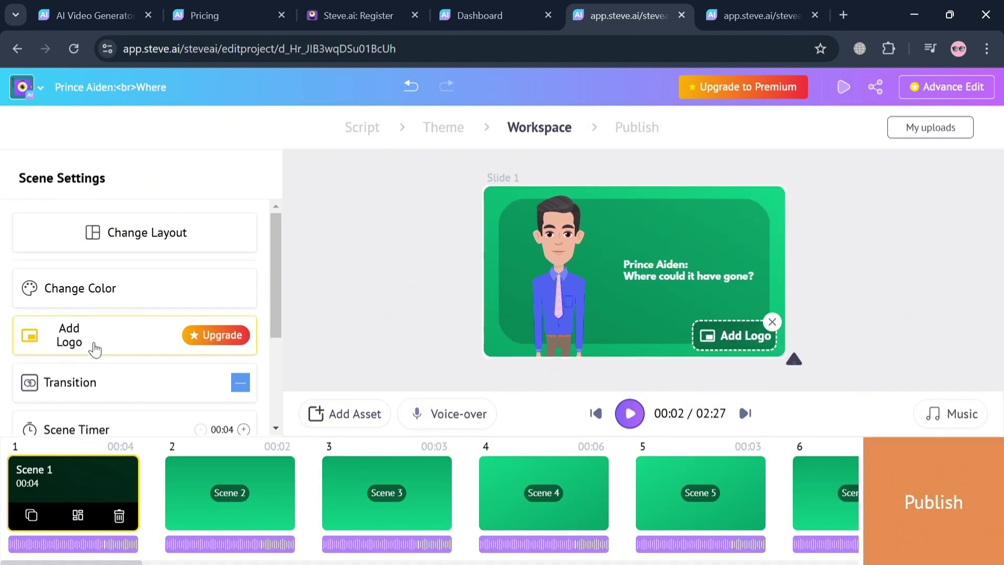
scroll(94, 348, down, 3)
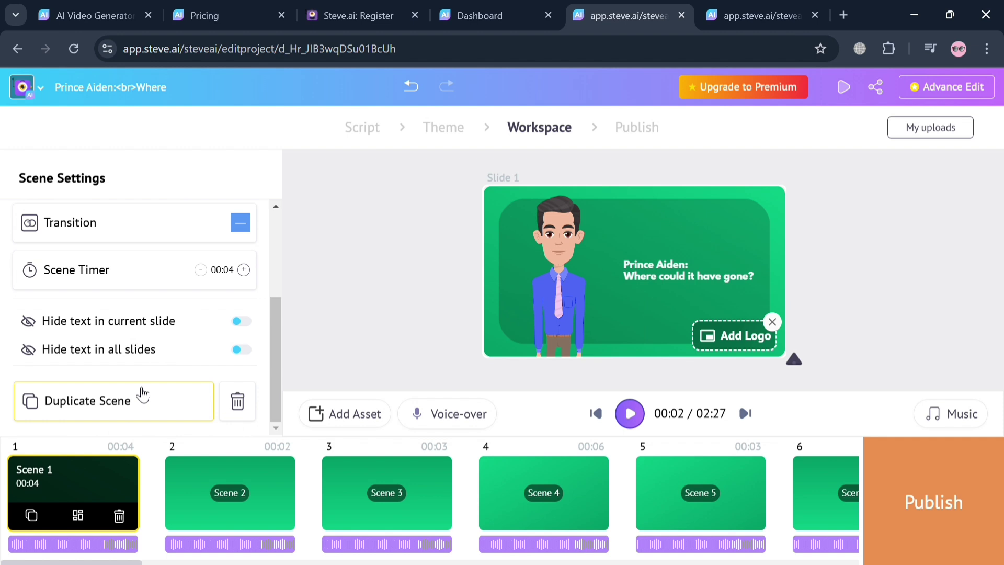
- Open Scene 4 and inspect the Royal Jester's crown line and character
click(600, 510)
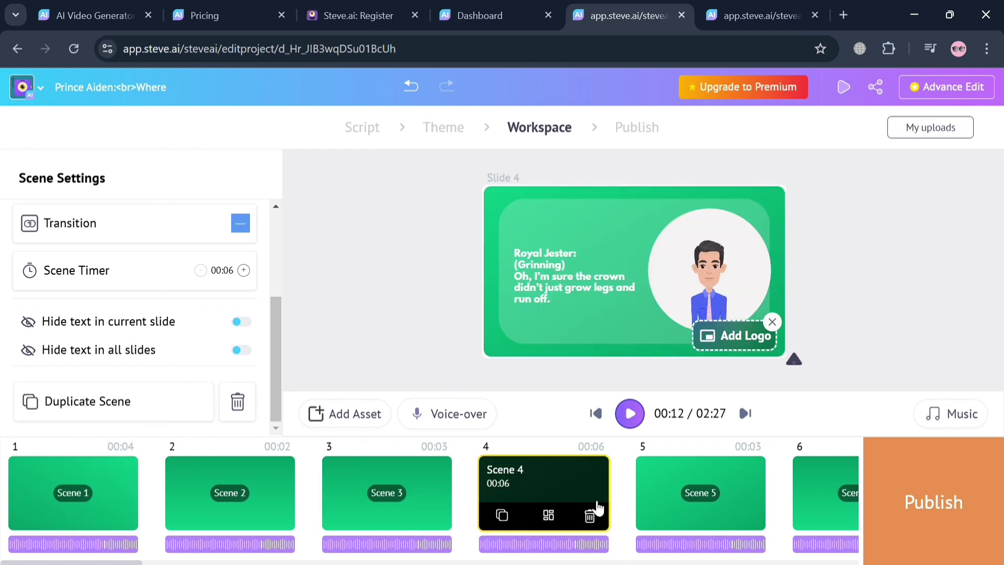
click(559, 288)
click(719, 272)
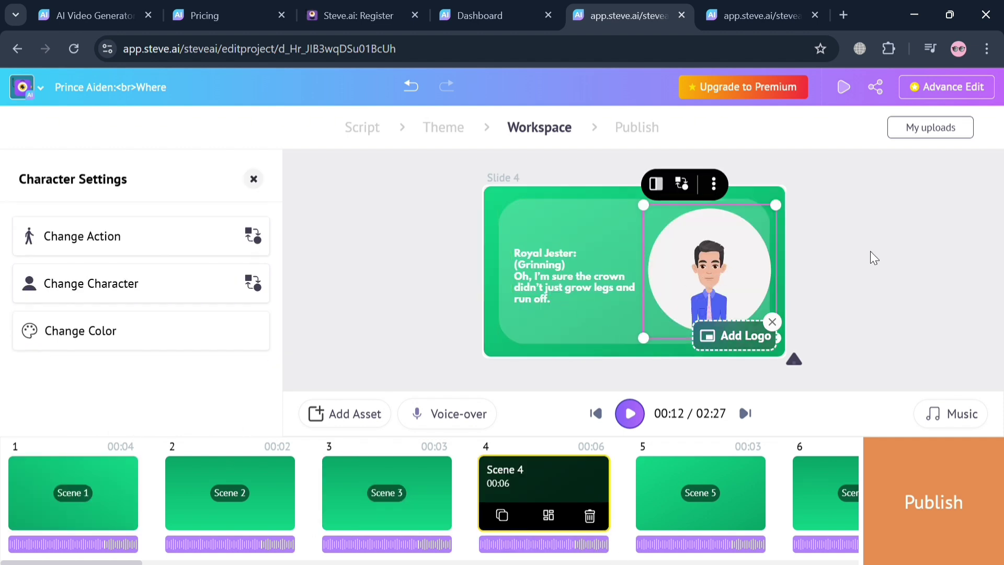
click(903, 291)
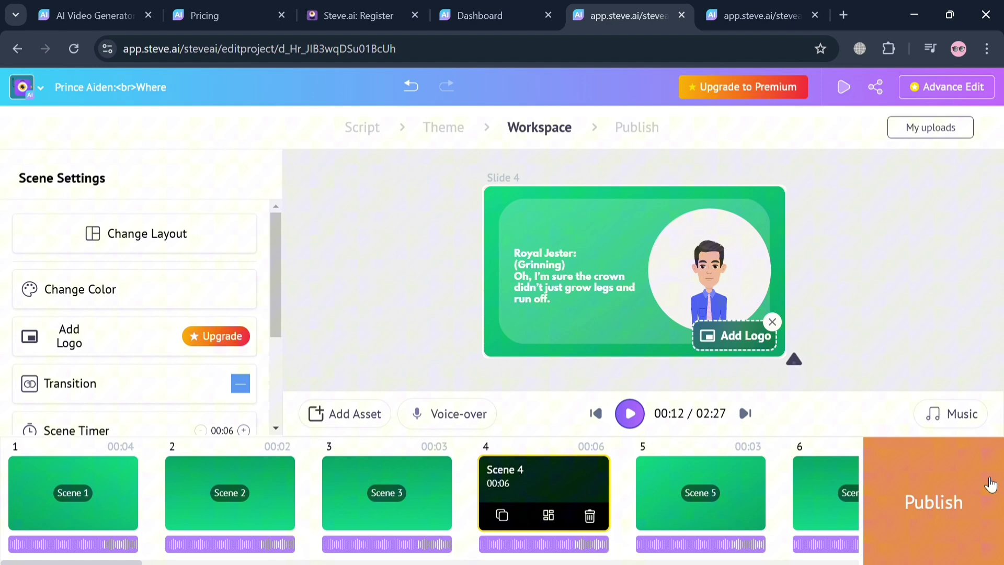
click(951, 492)
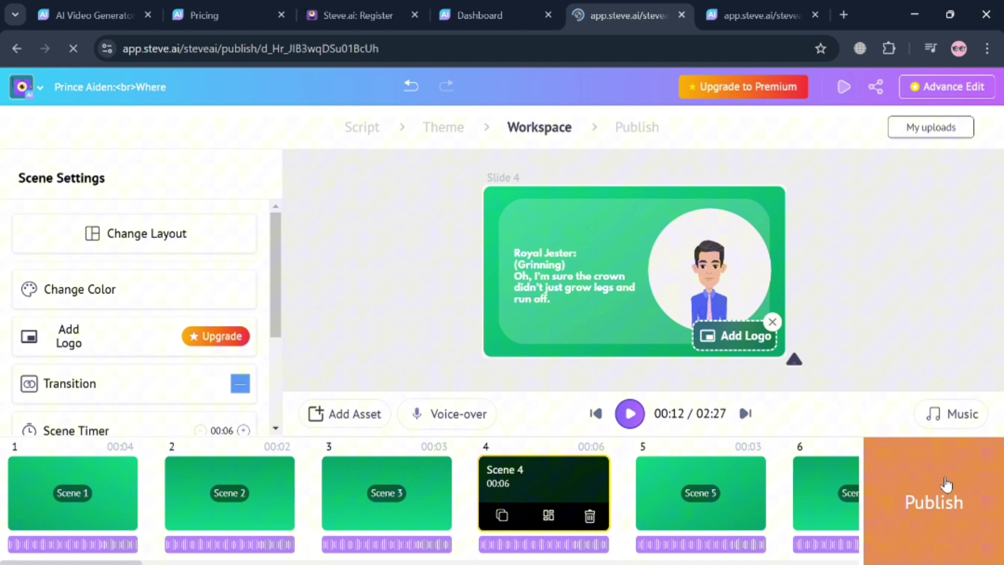
click(924, 452)
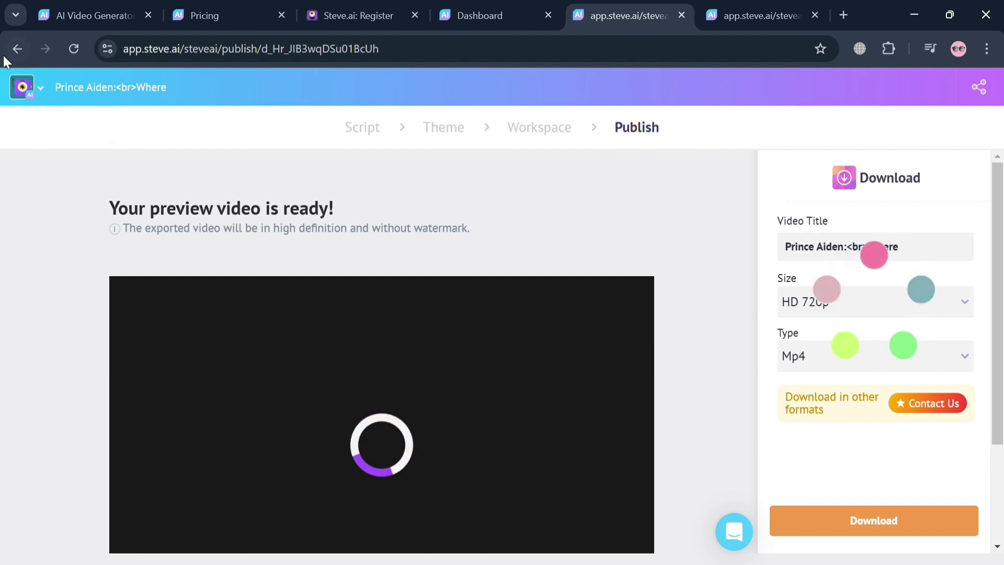
click(17, 49)
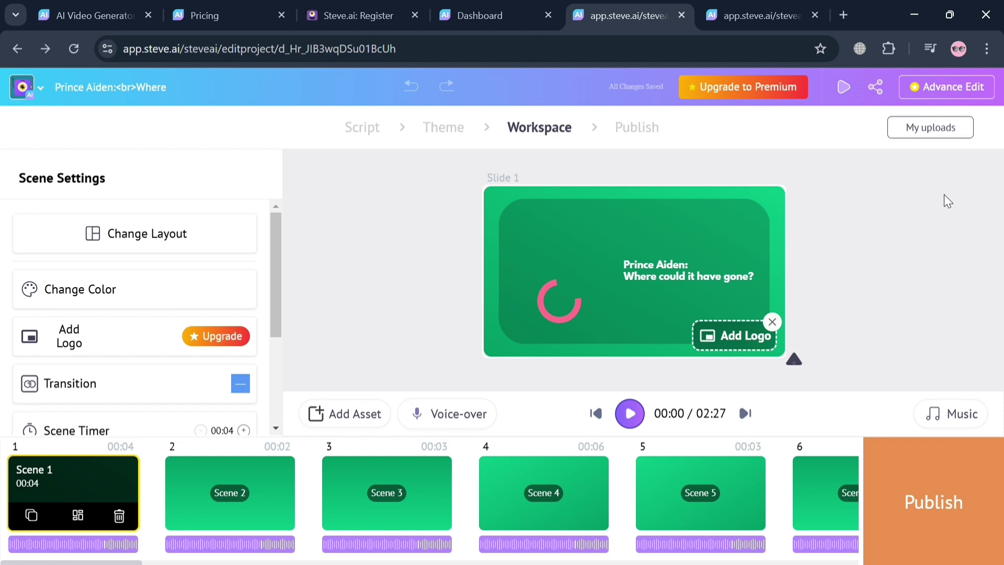
- Check the Add Asset options, then send the animation to the Publish page
scroll(161, 344, down, 2)
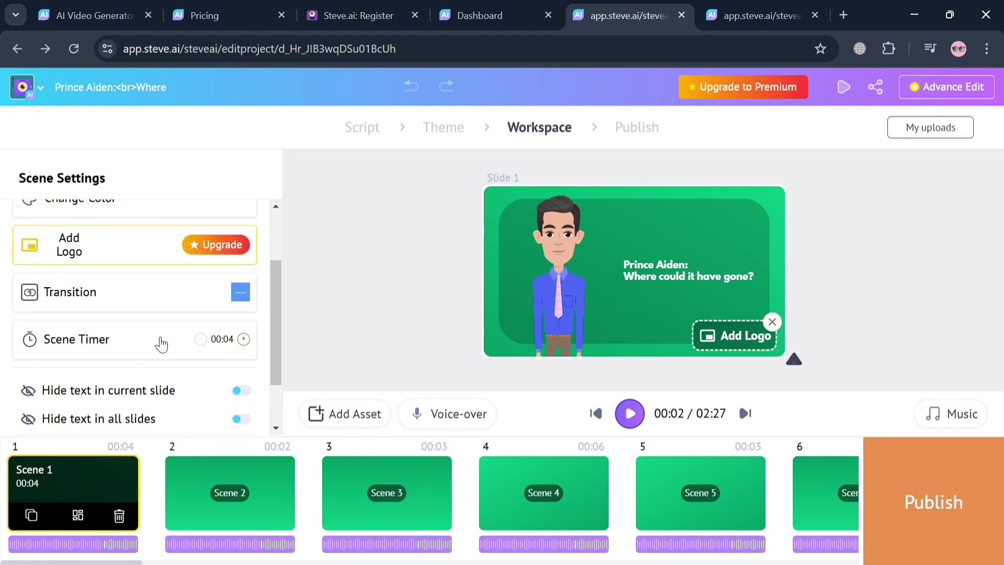
scroll(161, 344, down, 2)
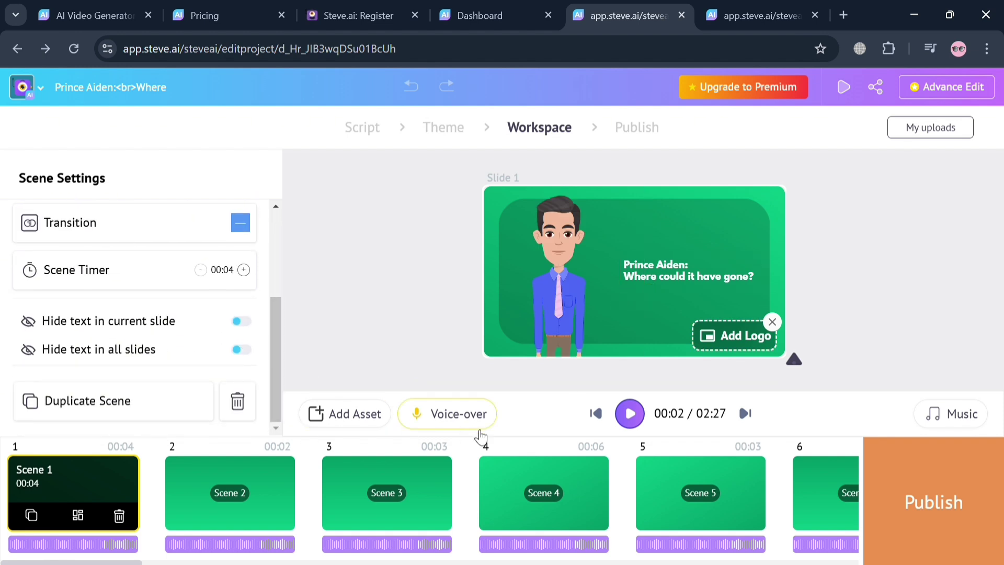
click(358, 418)
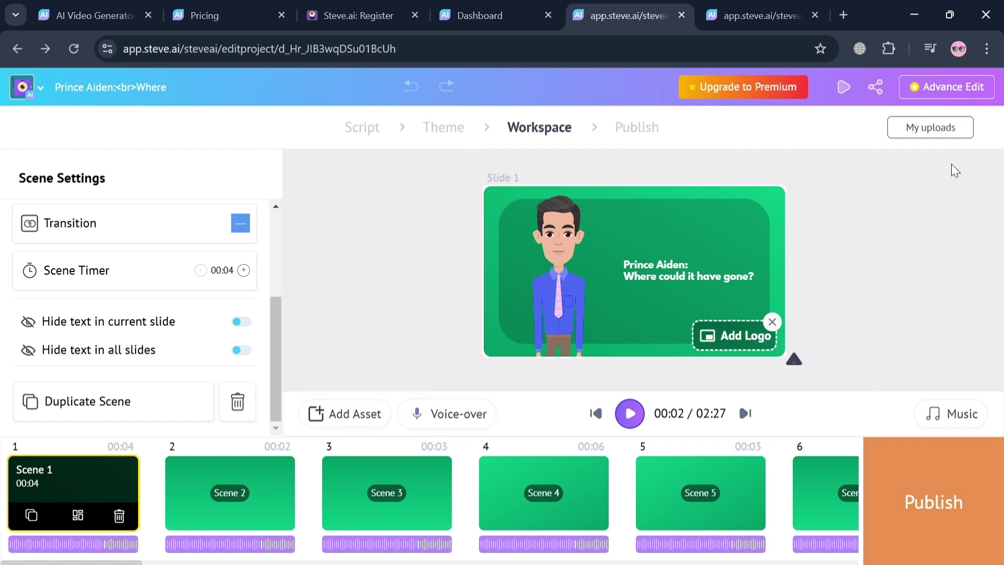
click(990, 503)
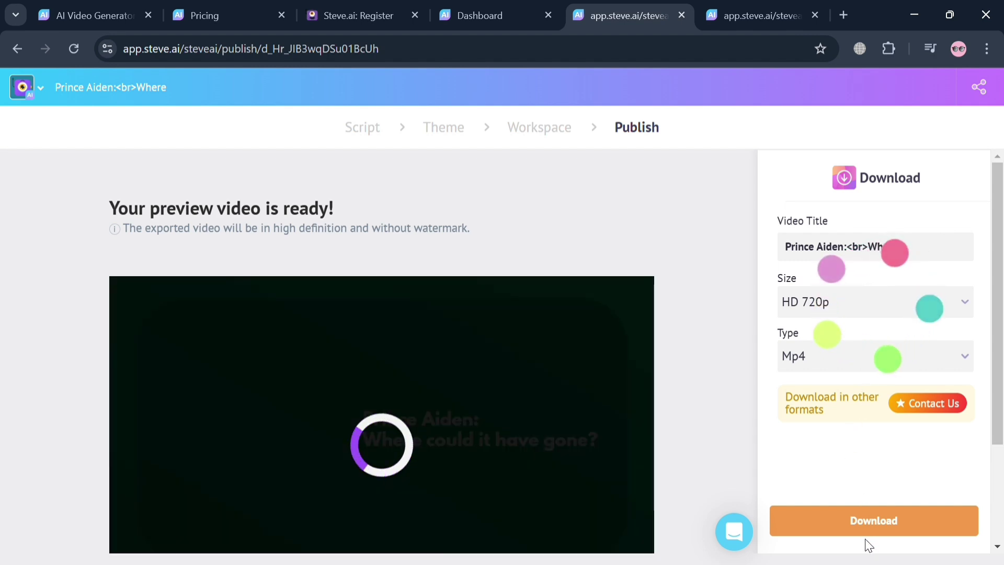
- Rename the video 'Prince and Princess' and keep the download at HD 720p Mp4
triple_click(907, 249)
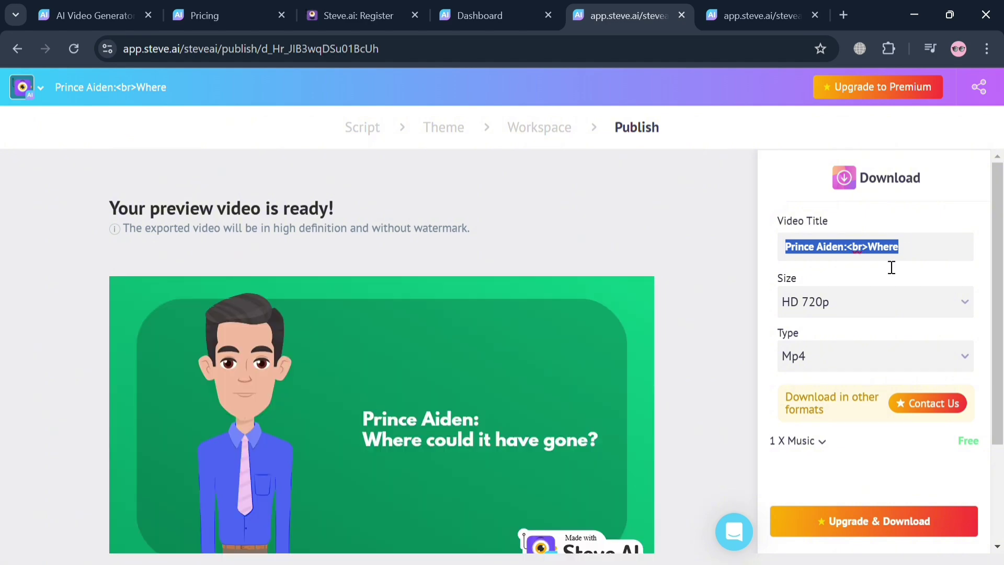
text(Prince)
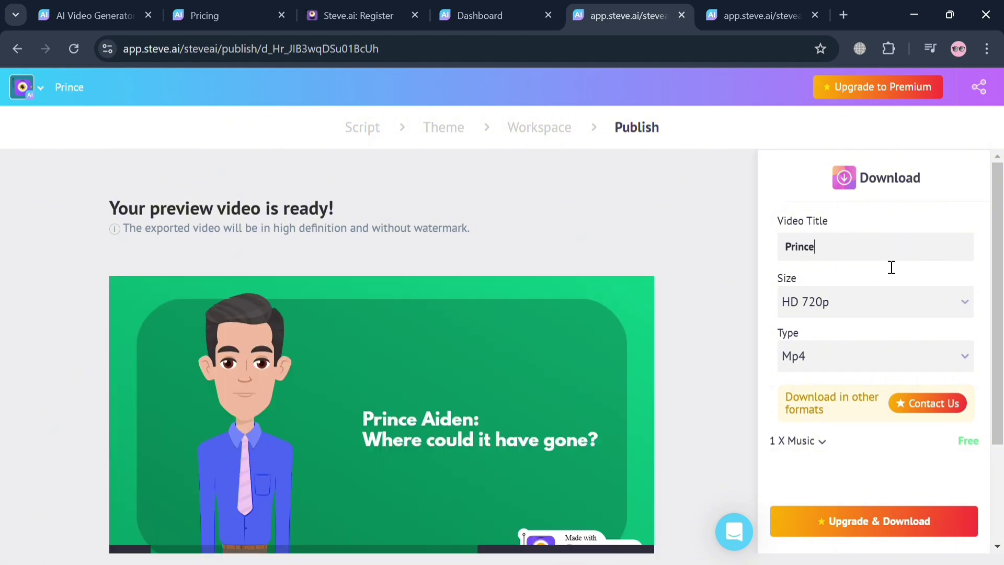
text( and Princess)
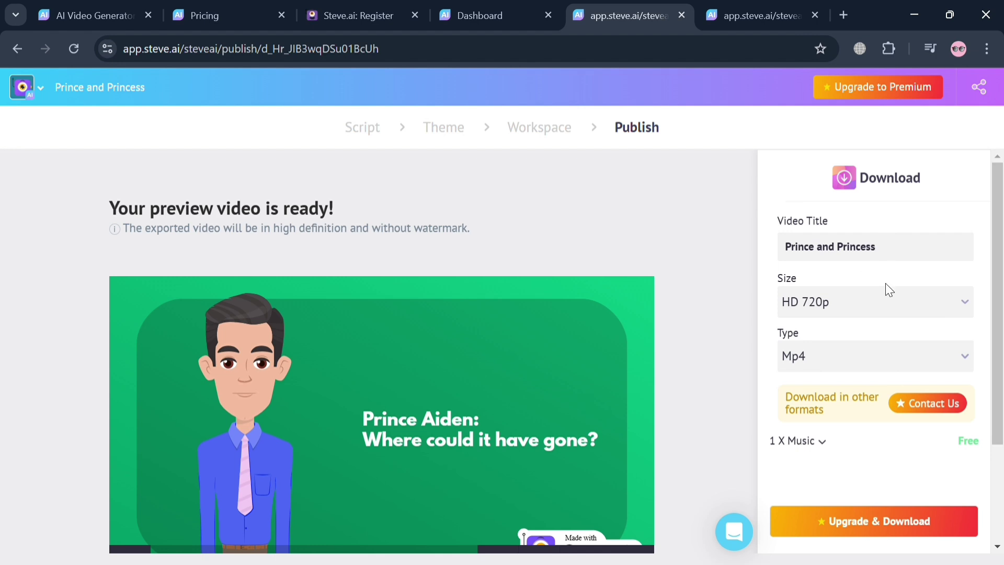
click(862, 313)
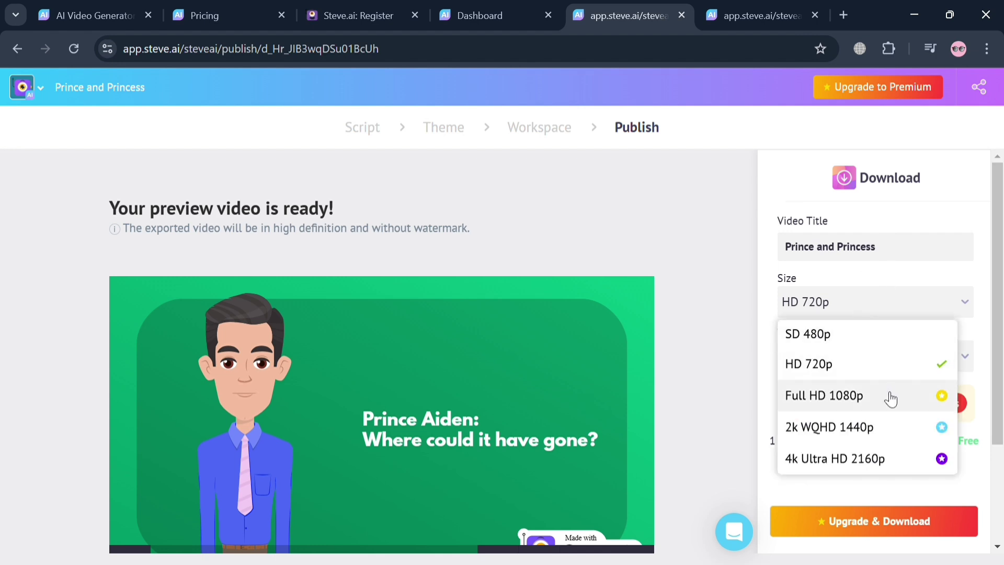
click(882, 368)
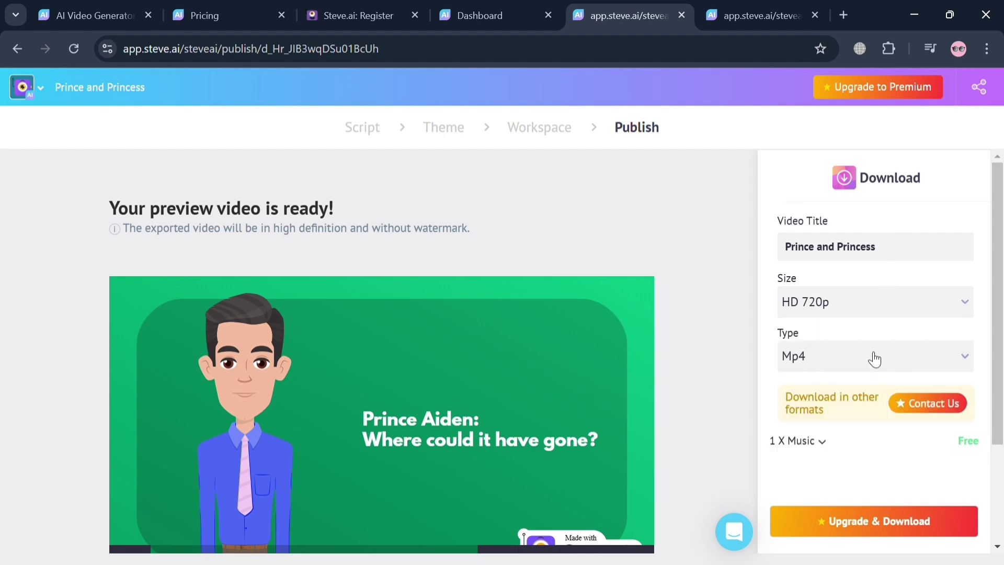
click(871, 360)
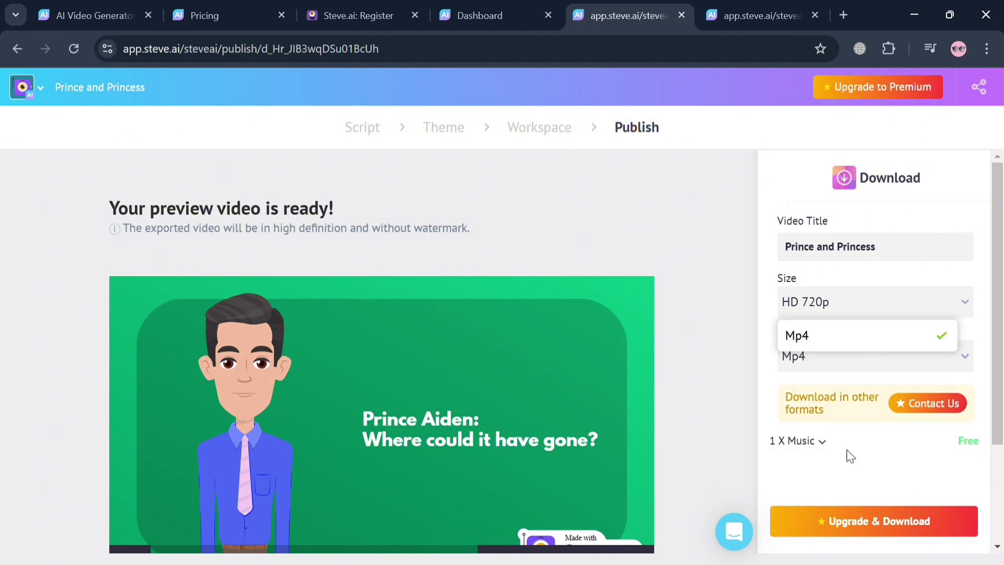
click(852, 521)
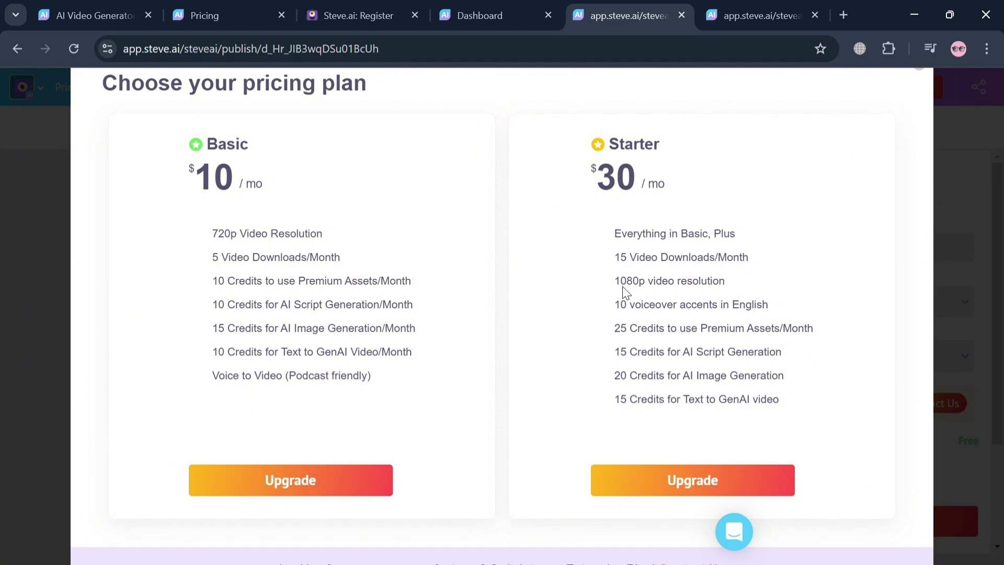
click(960, 147)
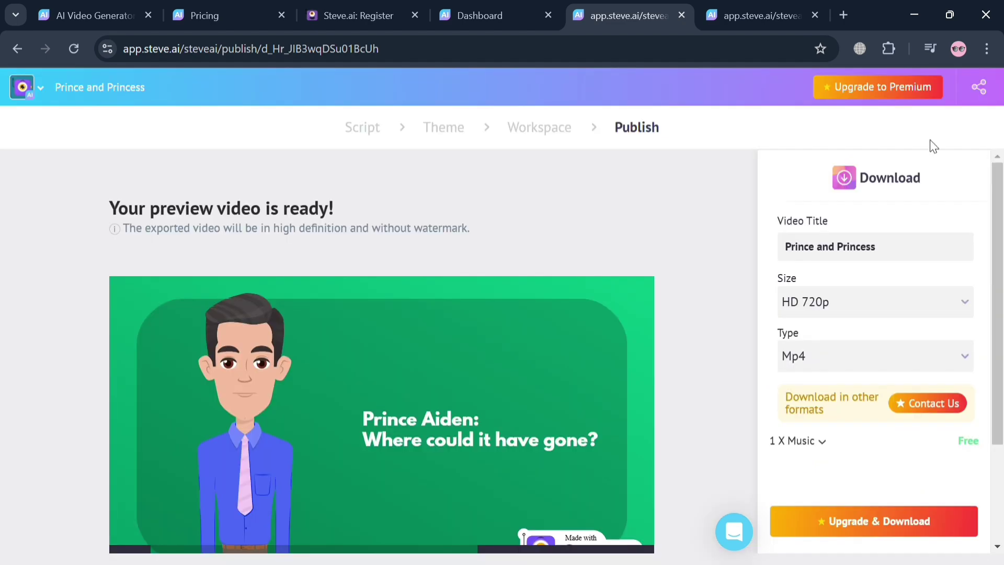